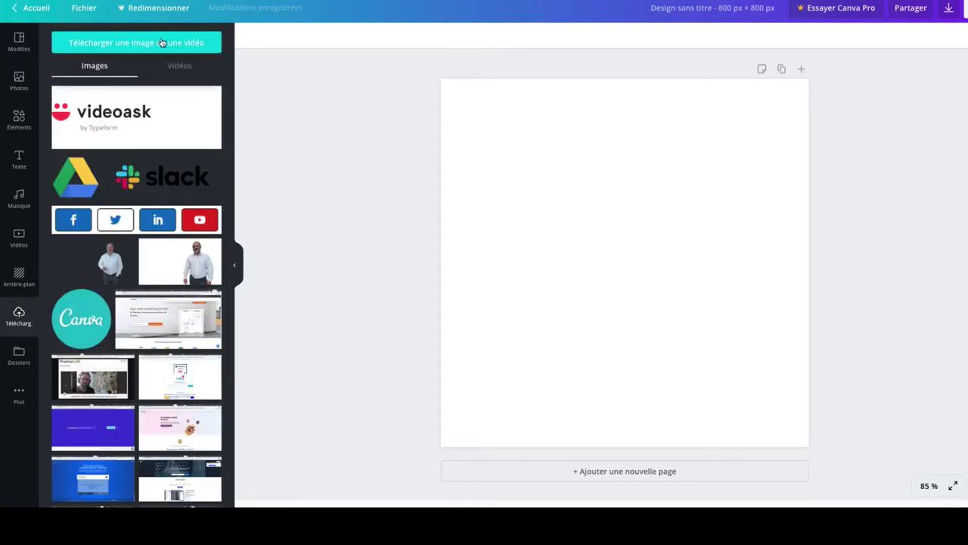
Add the uploaded portrait of the bearded man in the black top and enlarge it to cover the whole page
scroll(137, 287, "down", 5)
left_click(93, 231)
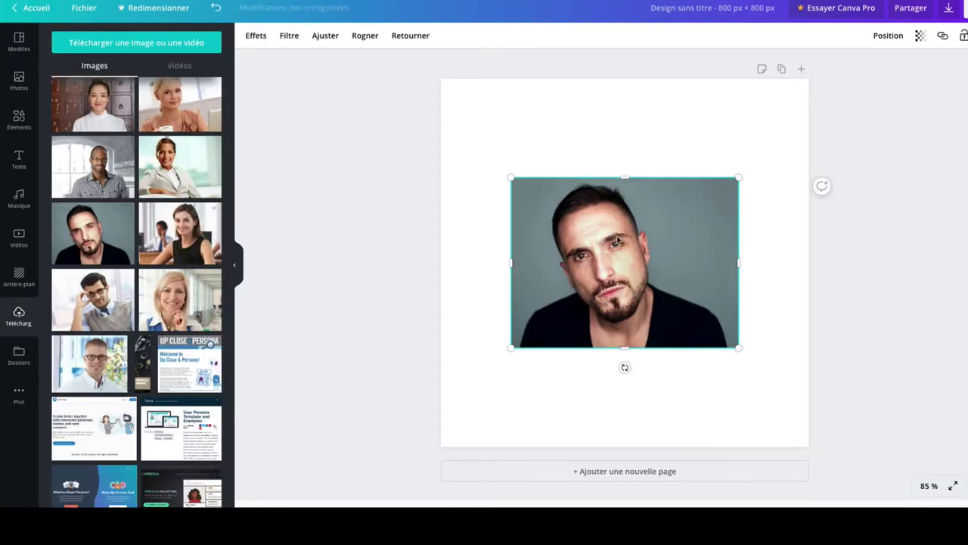
left_click_drag(800, 157, 918, 130)
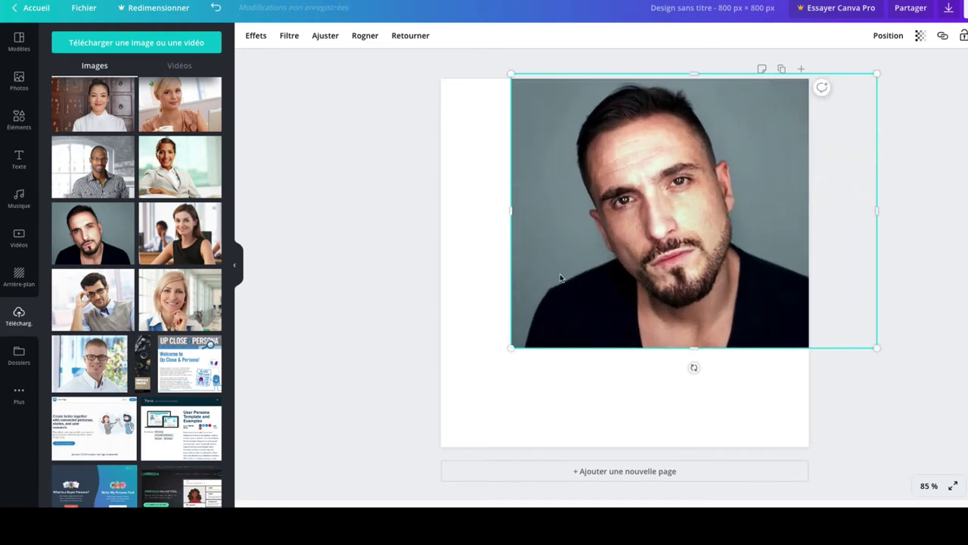
left_click_drag(513, 345, 386, 454)
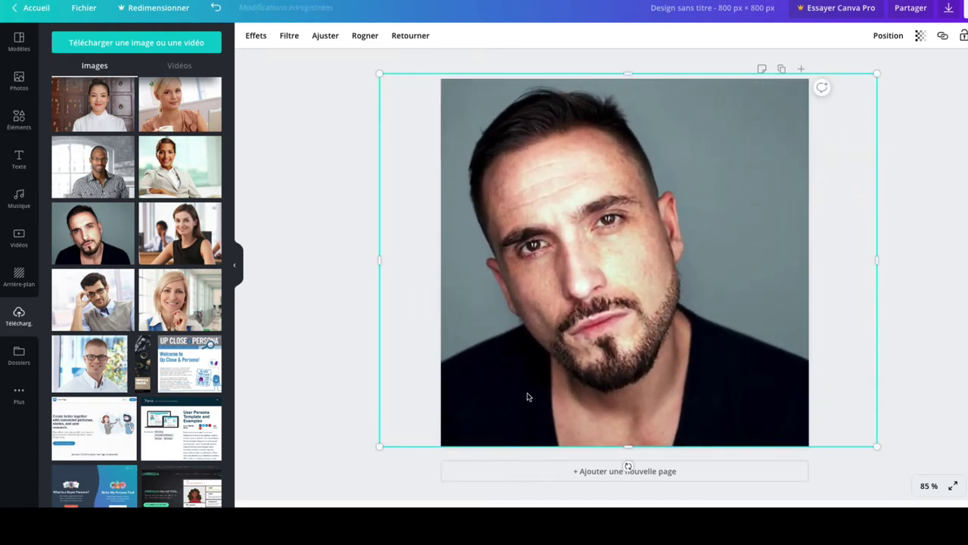
left_click_drag(528, 397, 531, 401)
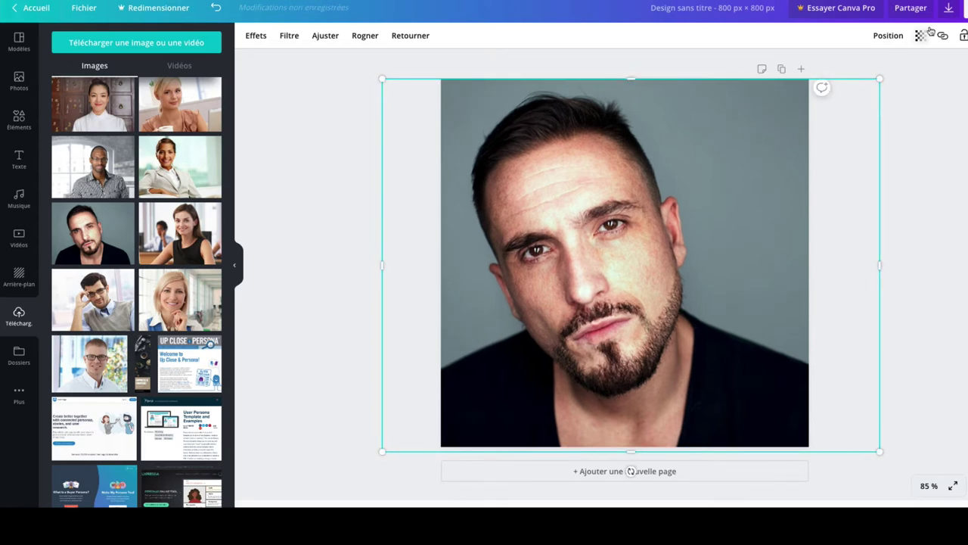
Rename the design with the team member's first name and download it as a PNG
left_click(761, 7)
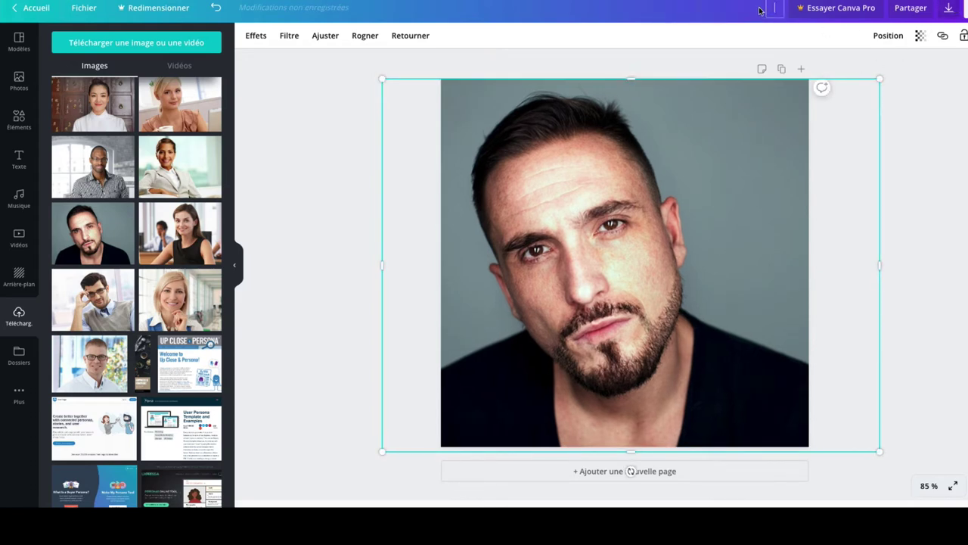
type("daniel")
left_click(951, 10)
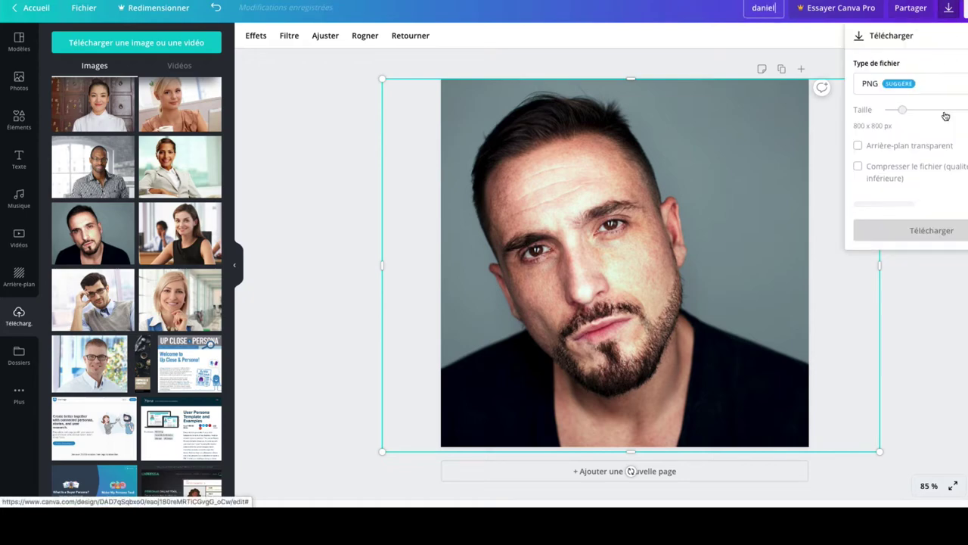
left_click(930, 205)
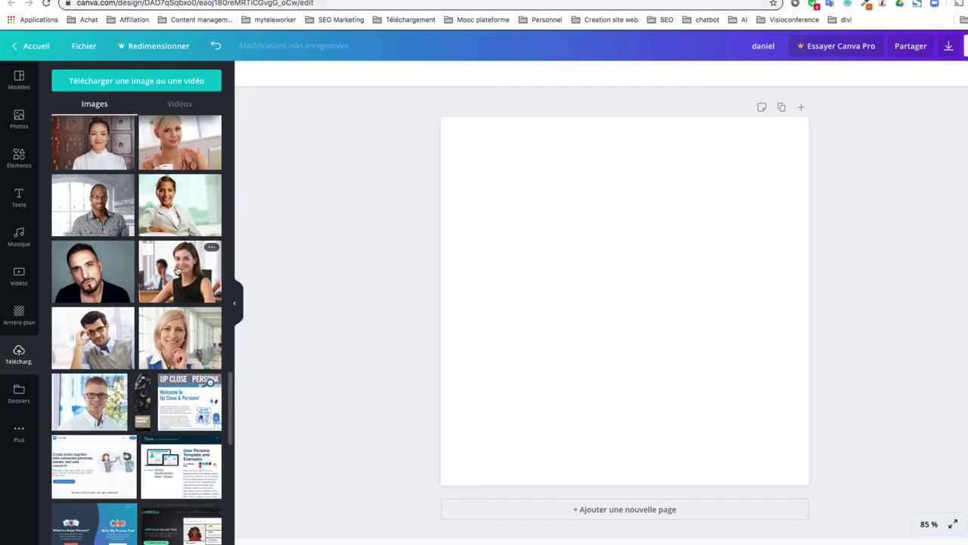
Cover the page with the portrait of the woman in the black top and download it as a PNG named with her first name
left_click(179, 270)
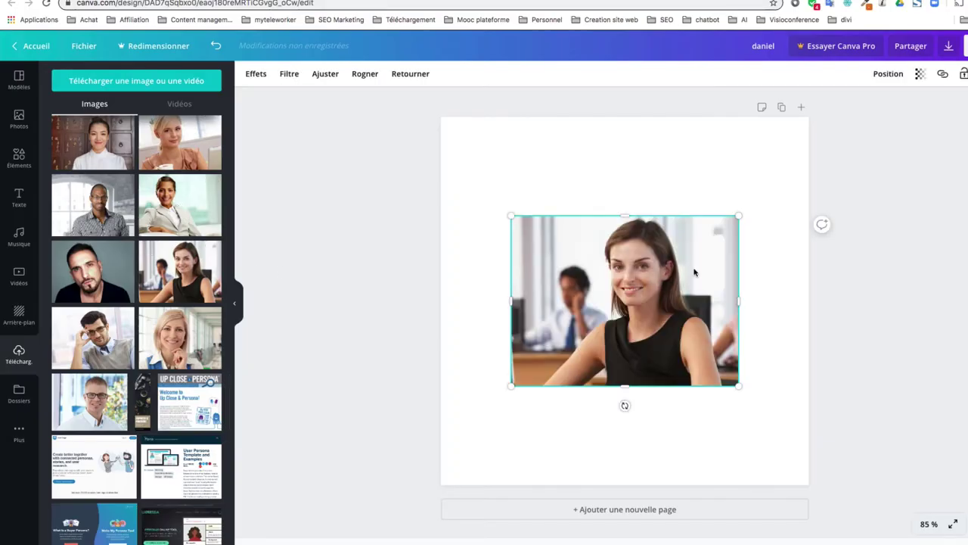
left_click_drag(739, 214, 891, 140)
left_click_drag(511, 385, 370, 489)
left_click_drag(549, 418, 538, 421)
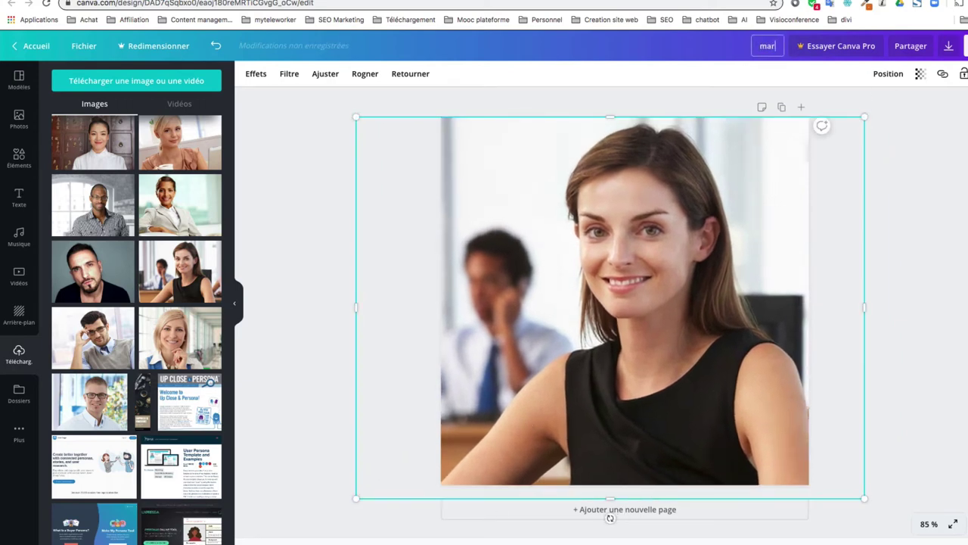
left_click(949, 47)
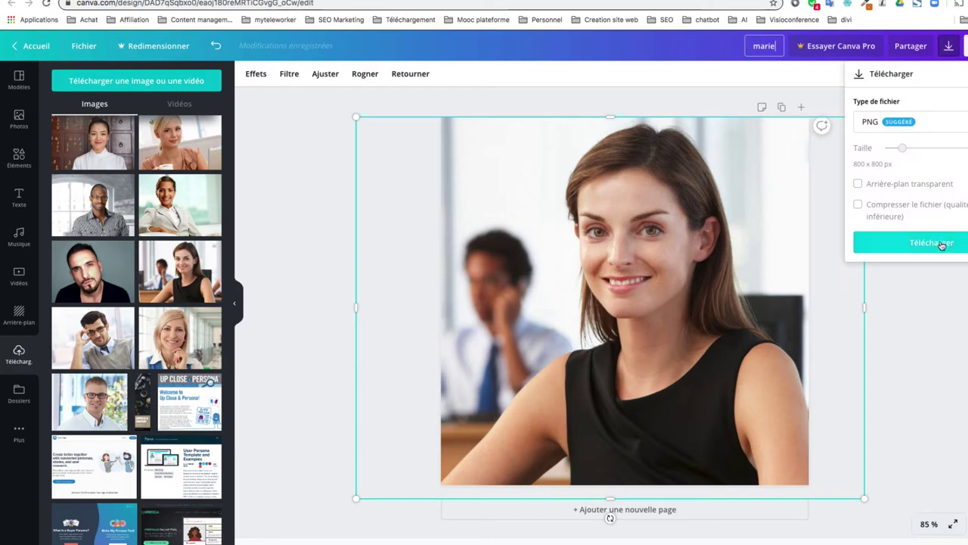
left_click(941, 242)
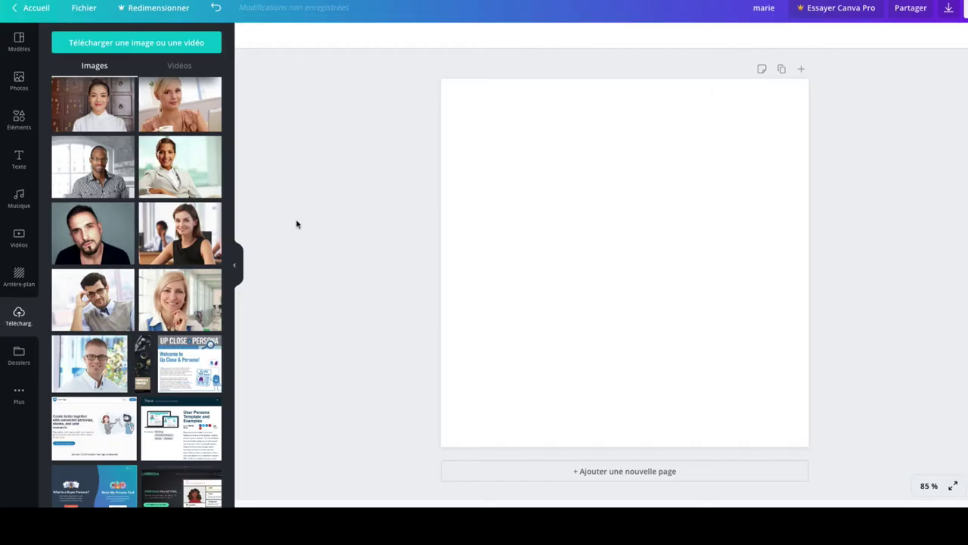
Cover the page with the portrait of the man in the checked shirt and download it as a PNG named with his first name
left_click(121, 174)
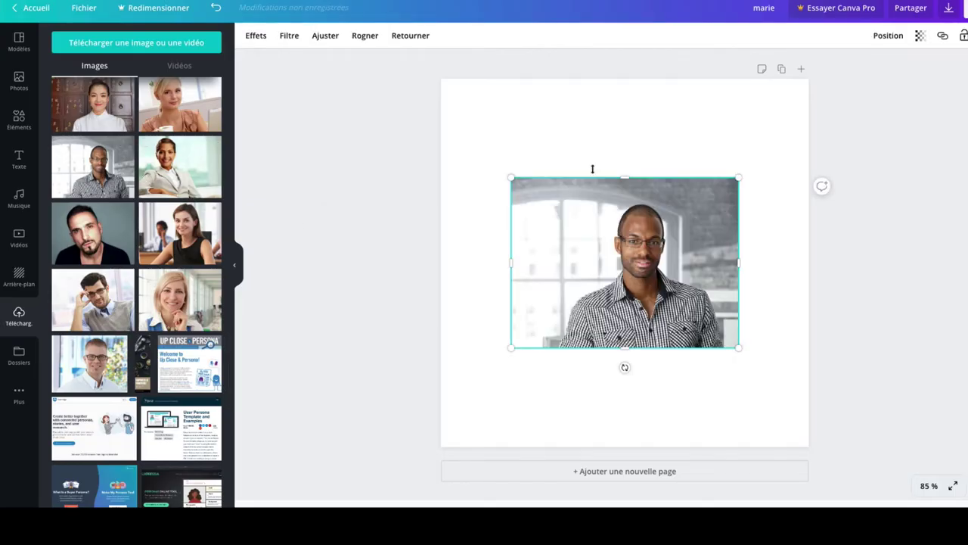
left_click_drag(738, 178, 889, 65)
left_click_drag(511, 348, 351, 447)
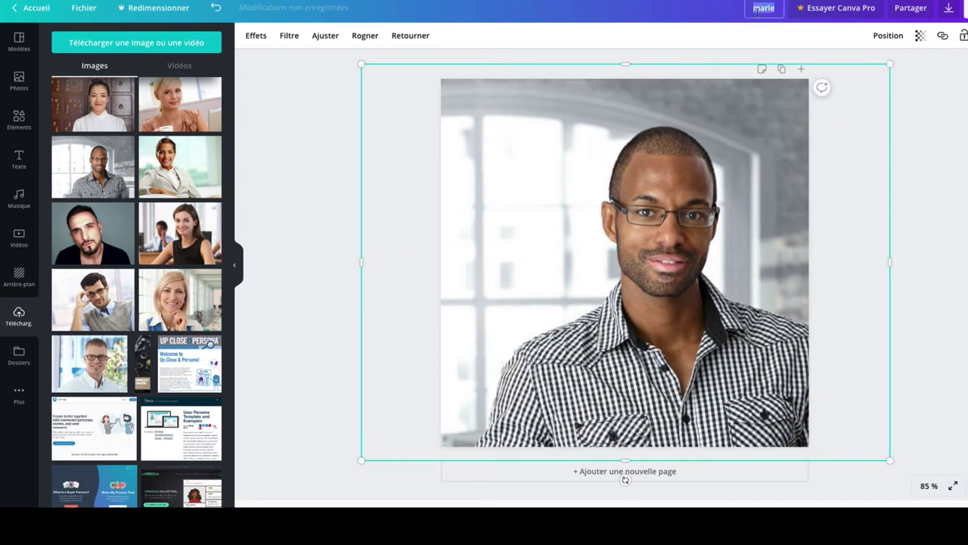
type("michel")
left_click(949, 7)
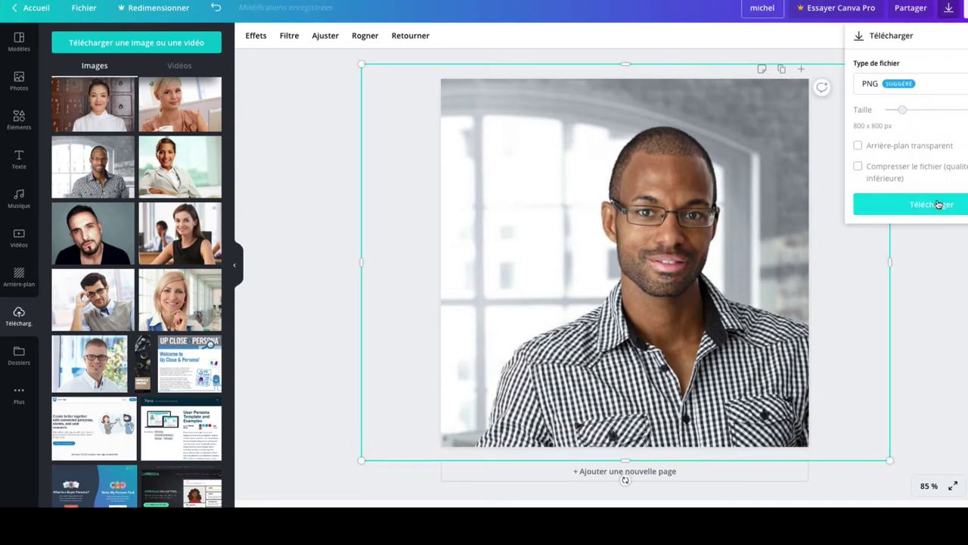
left_click(937, 204)
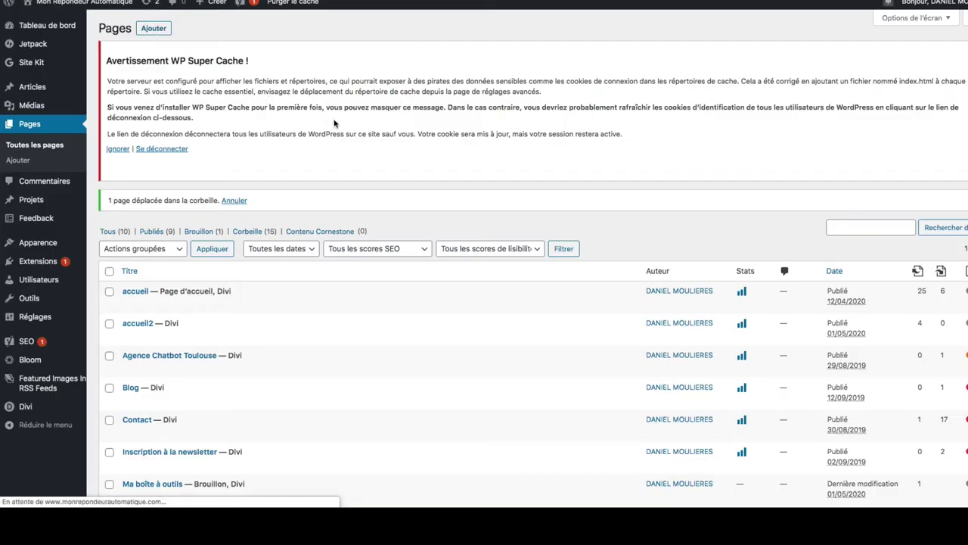
In WordPress, create a page titled Equipe, built from scratch with Divi Builder, and insert a row of three equal columns
left_click(158, 29)
type("Equipe")
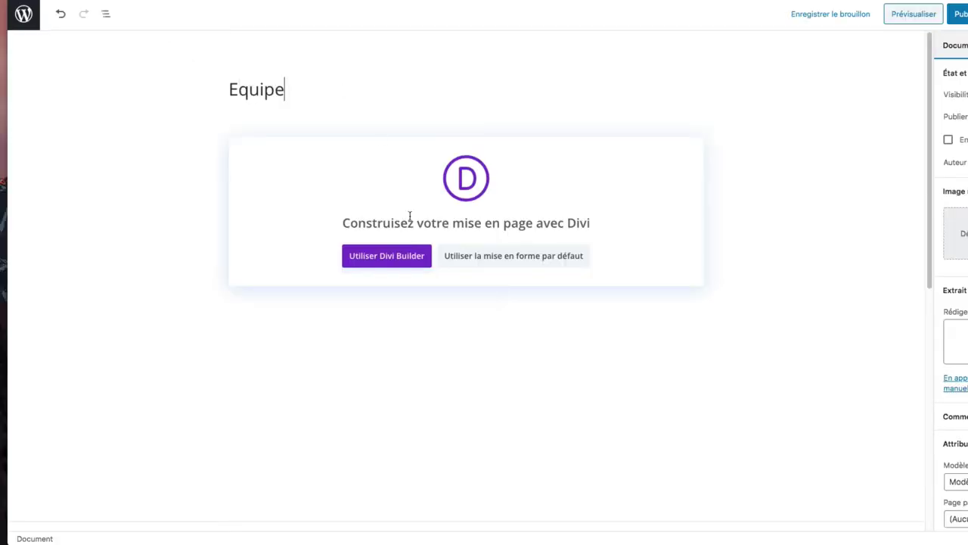
left_click(404, 258)
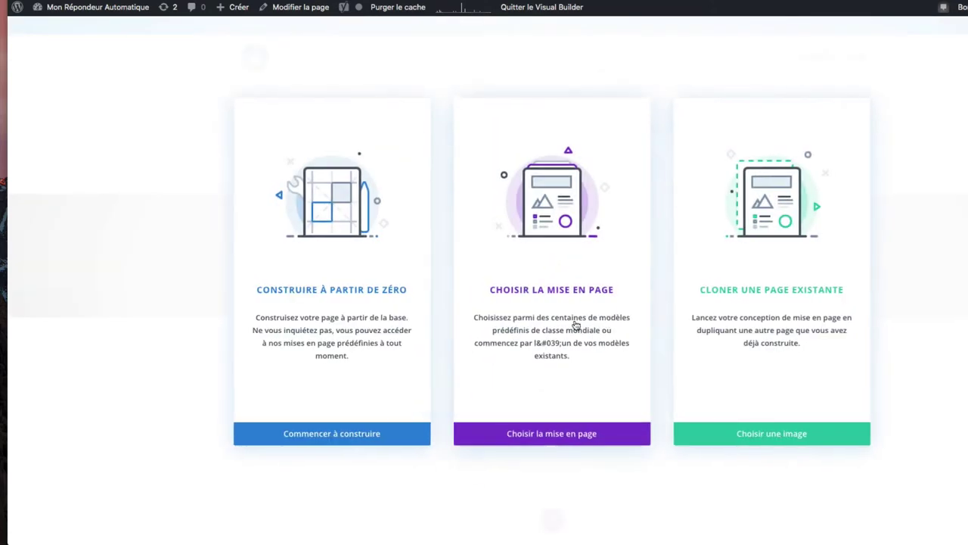
left_click(337, 277)
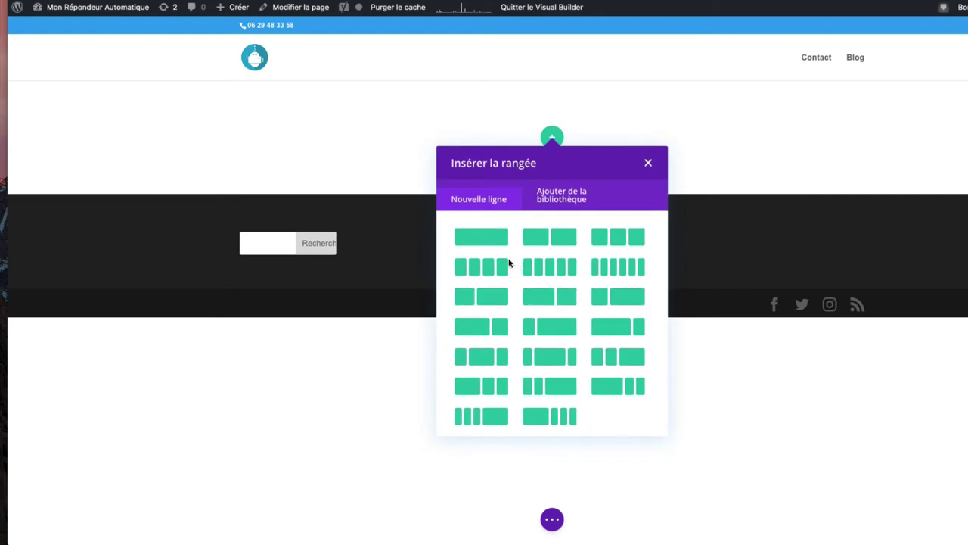
left_click(606, 239)
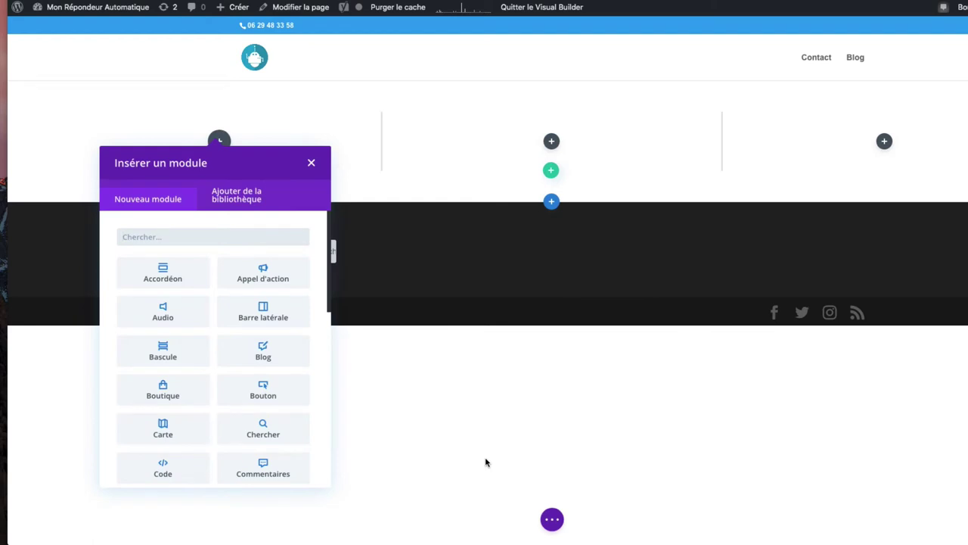
Insert a Personne module in the row's first column
left_click(179, 235)
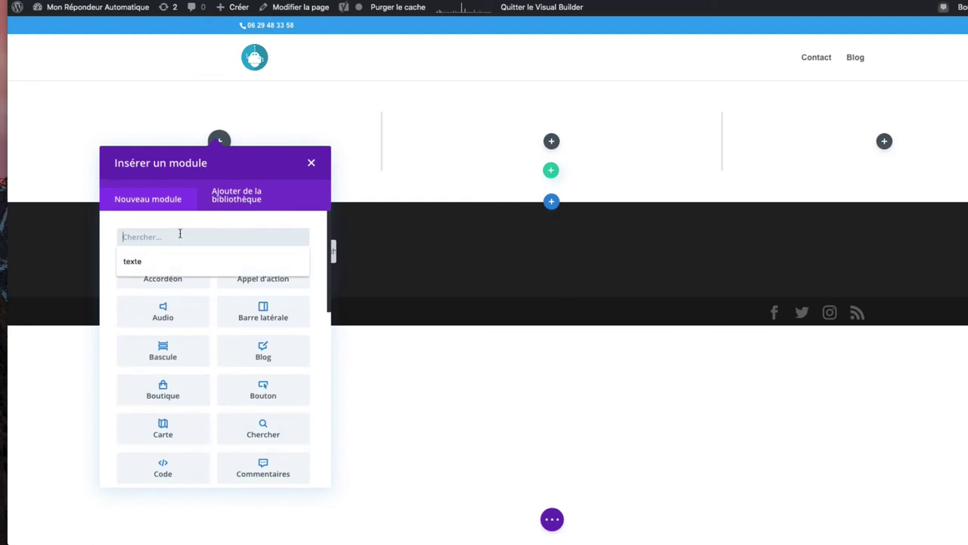
type("person")
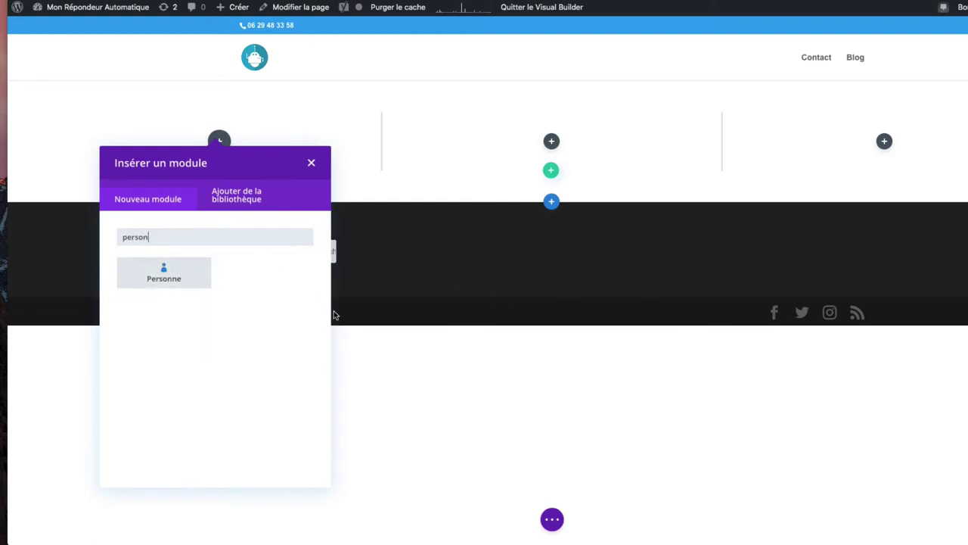
left_click(173, 279)
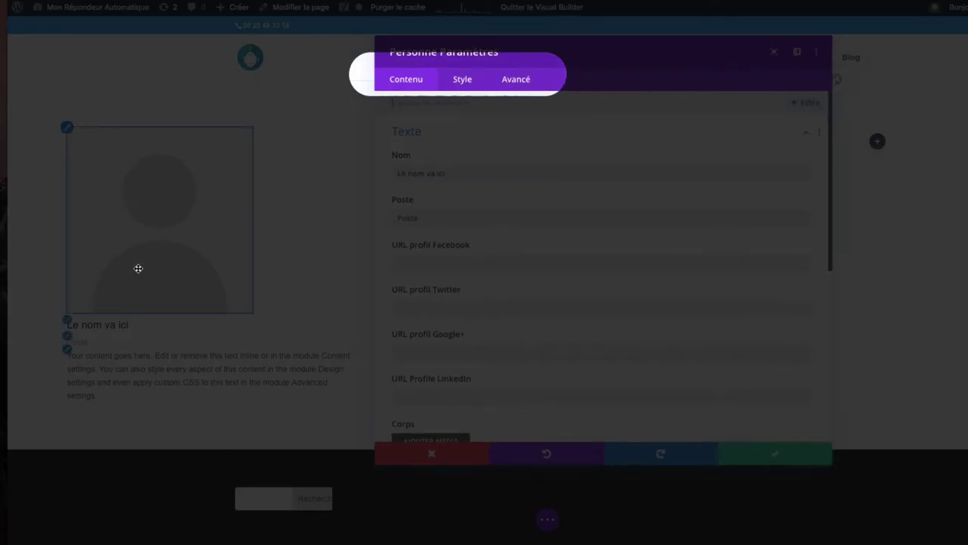
Enter the team member's first name as the module's name and set the position to CEO
triple_click(437, 173)
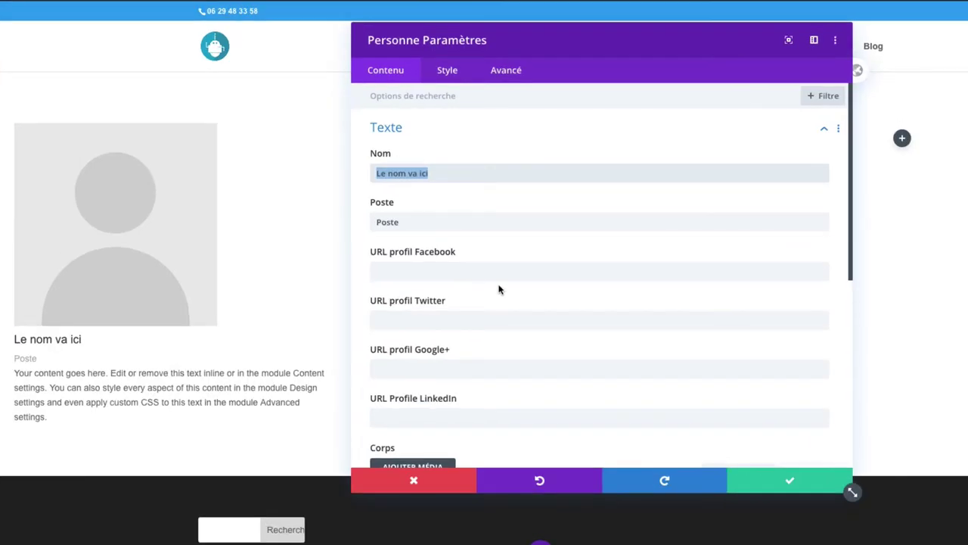
type("Daniel")
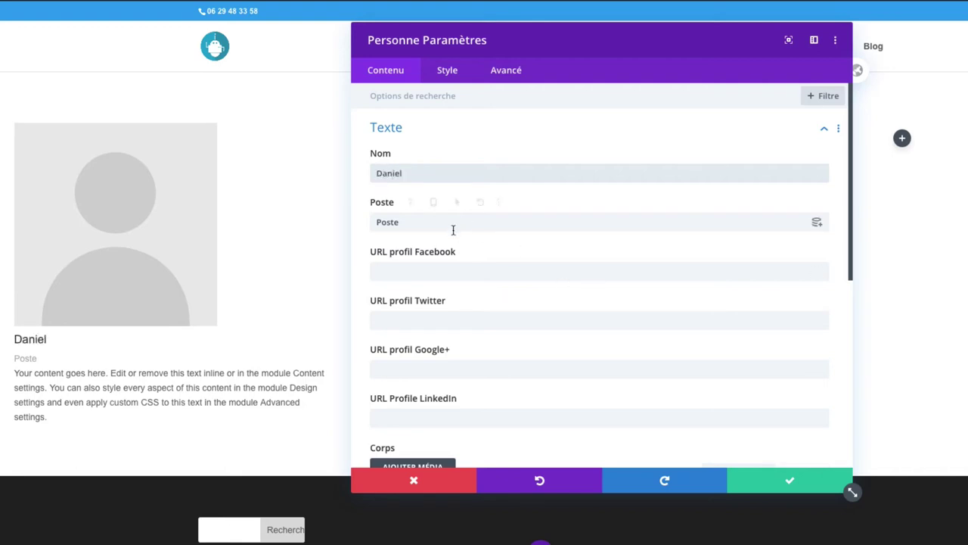
left_click_drag(452, 224, 361, 219)
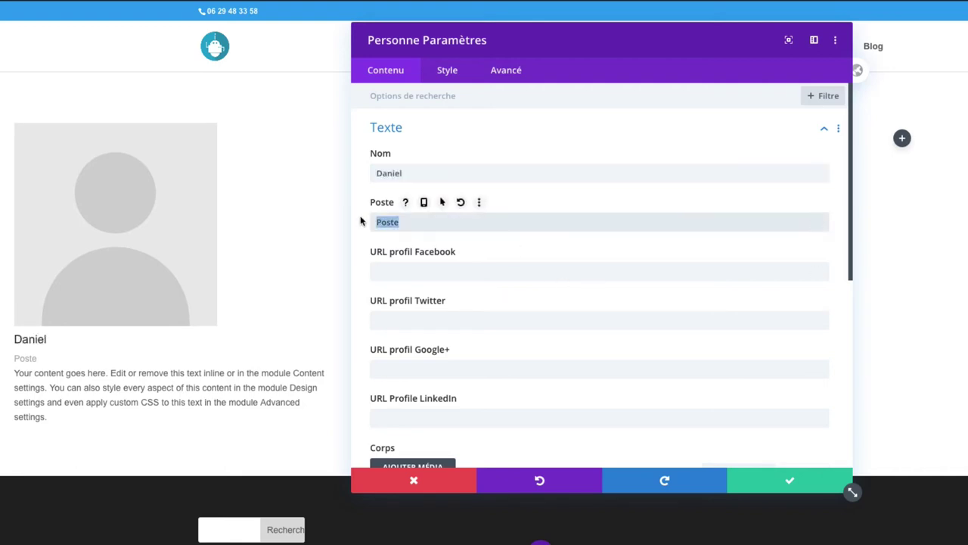
type("CEO")
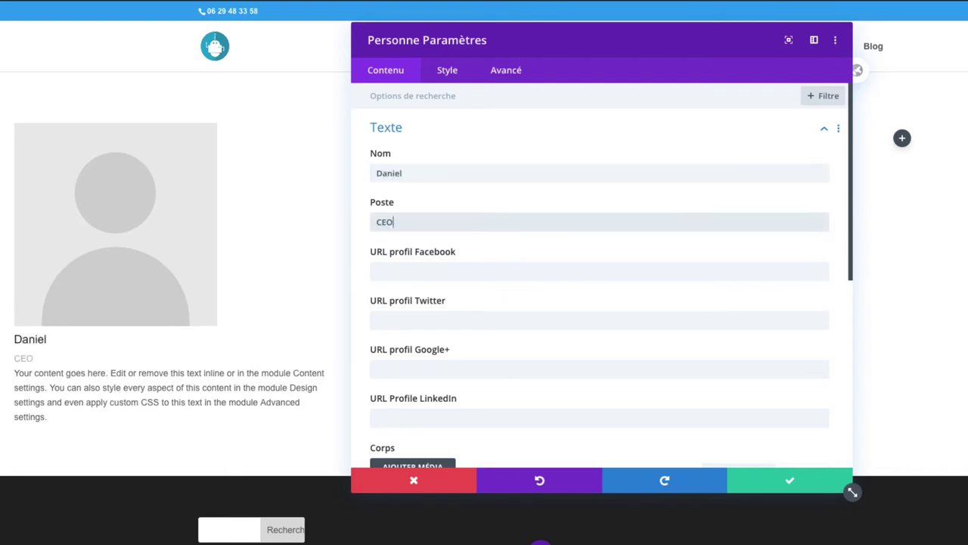
Fill in the team member's Facebook, Twitter, Google+ and LinkedIn profile URLs, each ending in the first name
left_click(393, 270)
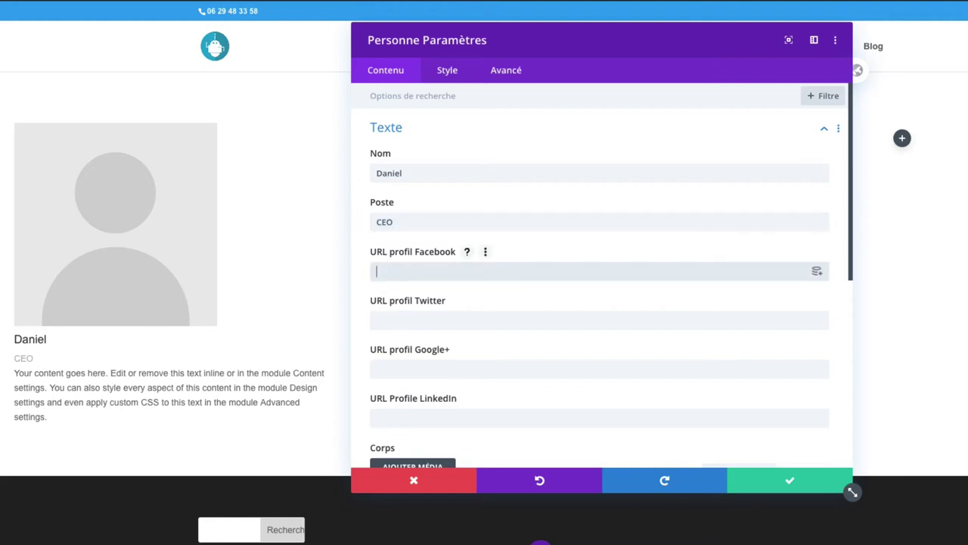
type("facebook.com/daniel")
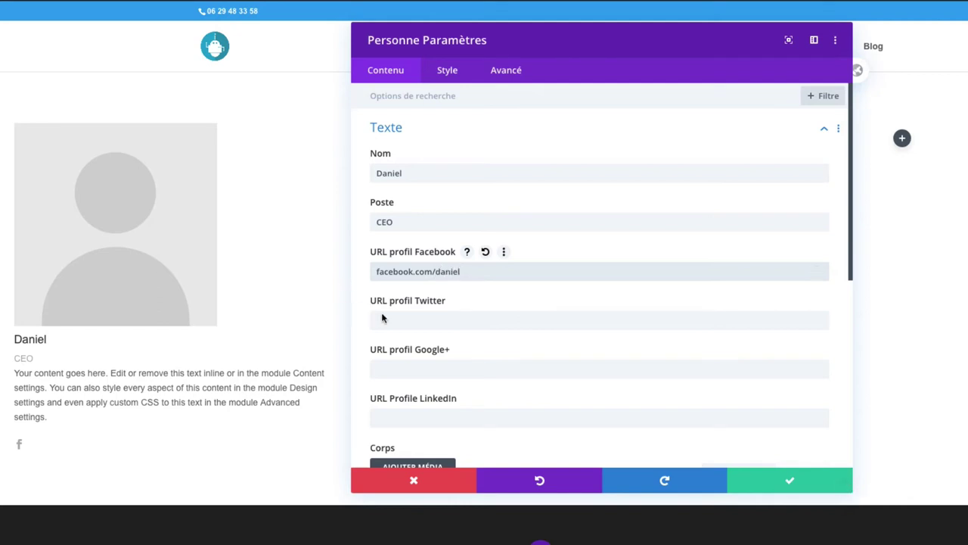
left_click(398, 314)
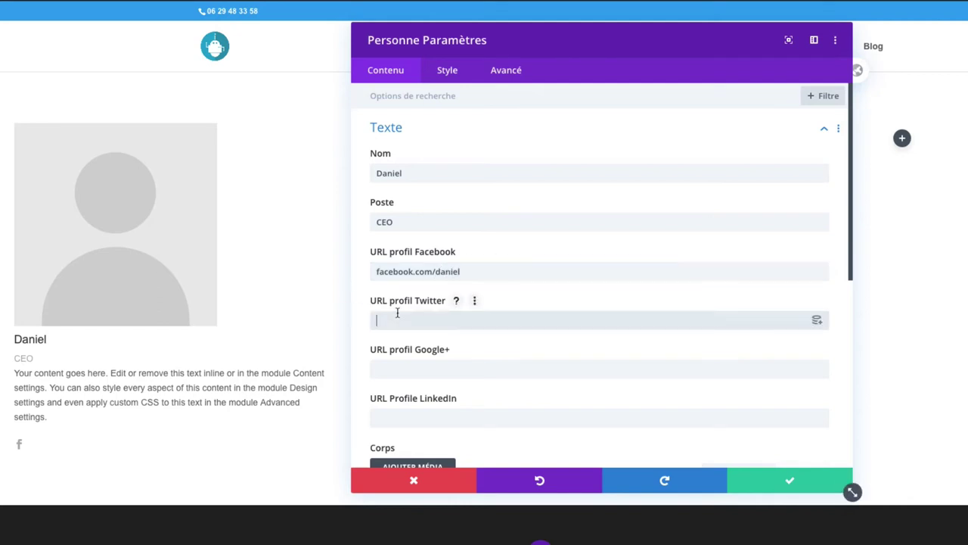
type("twitter.com/daniel")
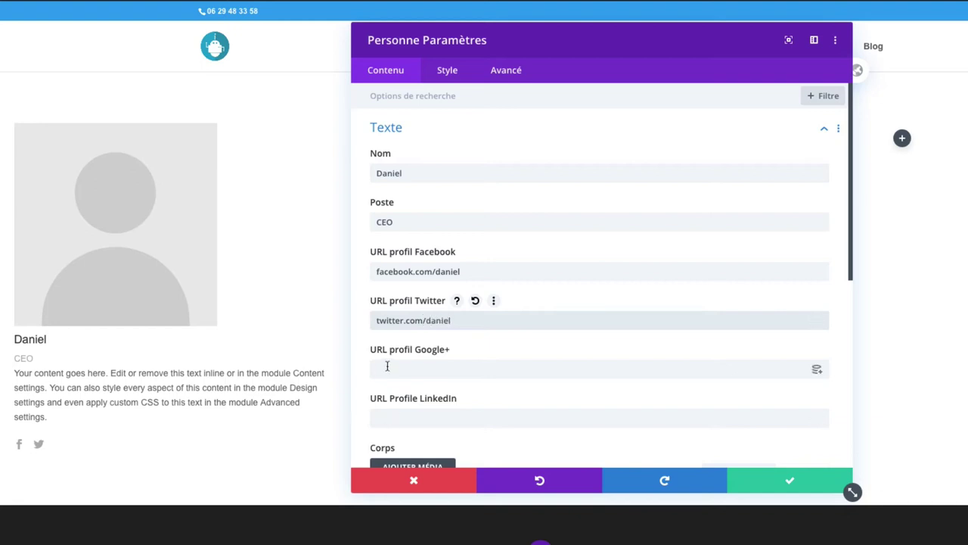
left_click(399, 372)
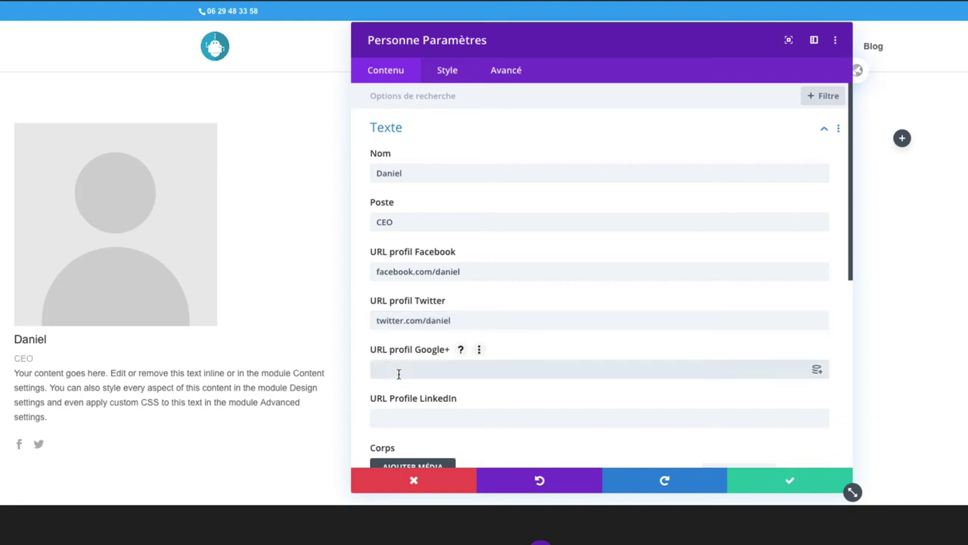
type("Googleplus.com/daniel")
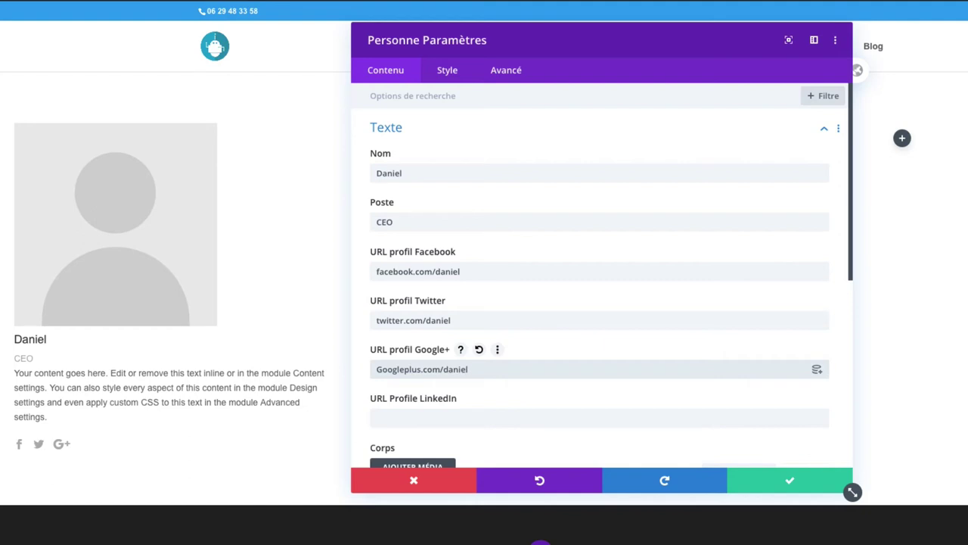
left_click(402, 417)
type("linkedin.com/daniel")
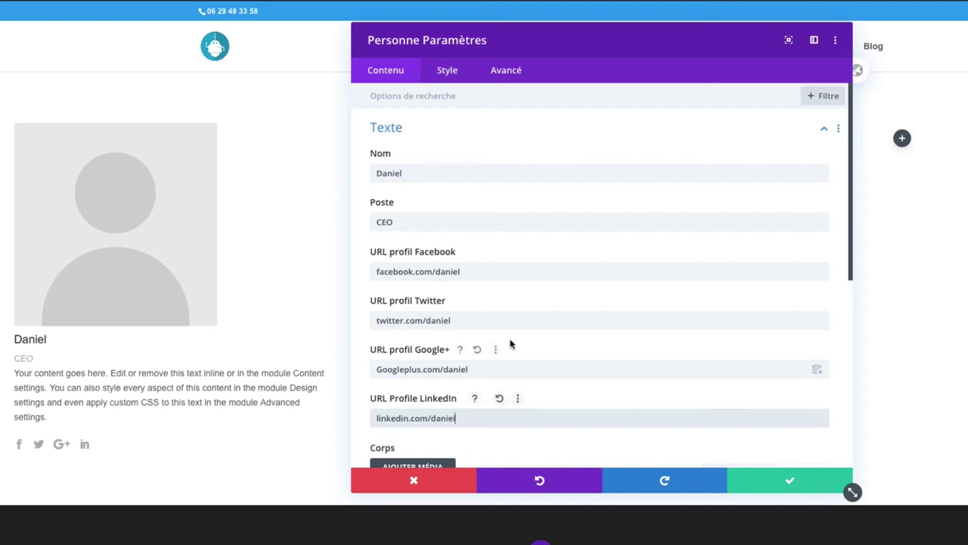
Open the image chooser for the Personne module's portrait and check the option for inserting from a web address
scroll(510, 341, "down", 3)
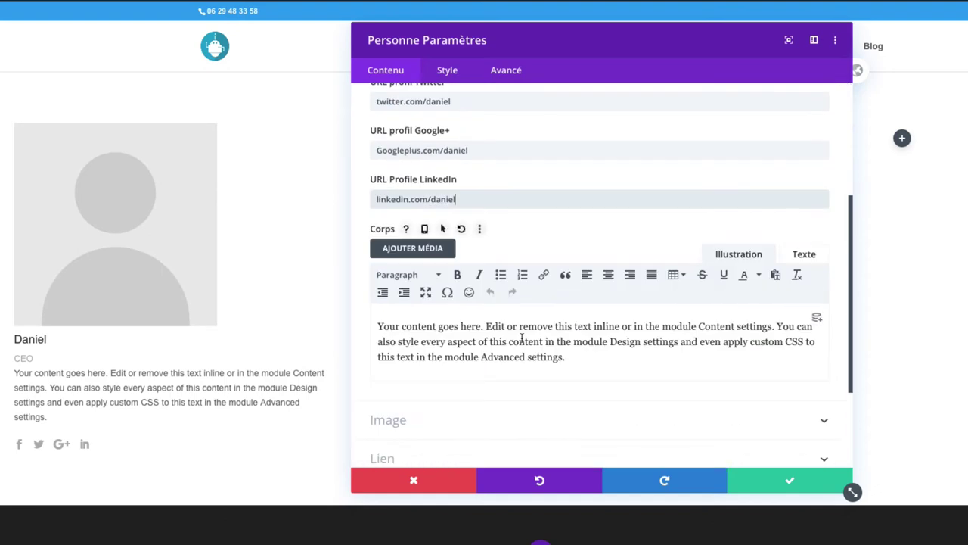
scroll(413, 343, "down", 1)
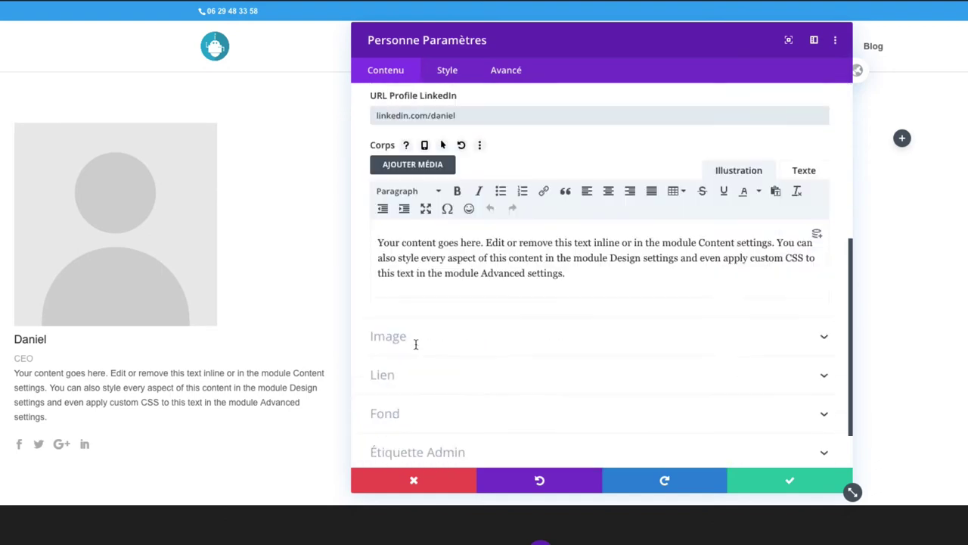
left_click(400, 335)
mouse_move(460, 195)
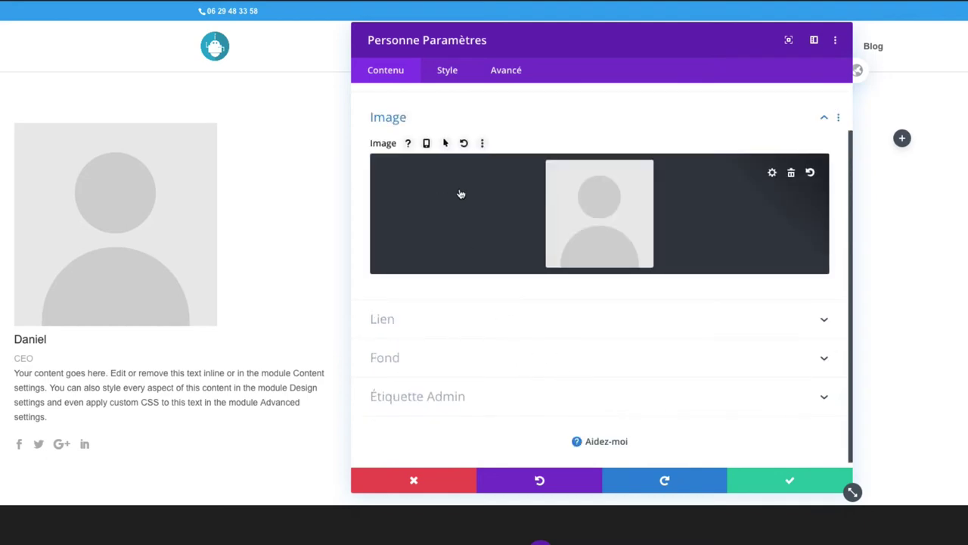
left_click(771, 173)
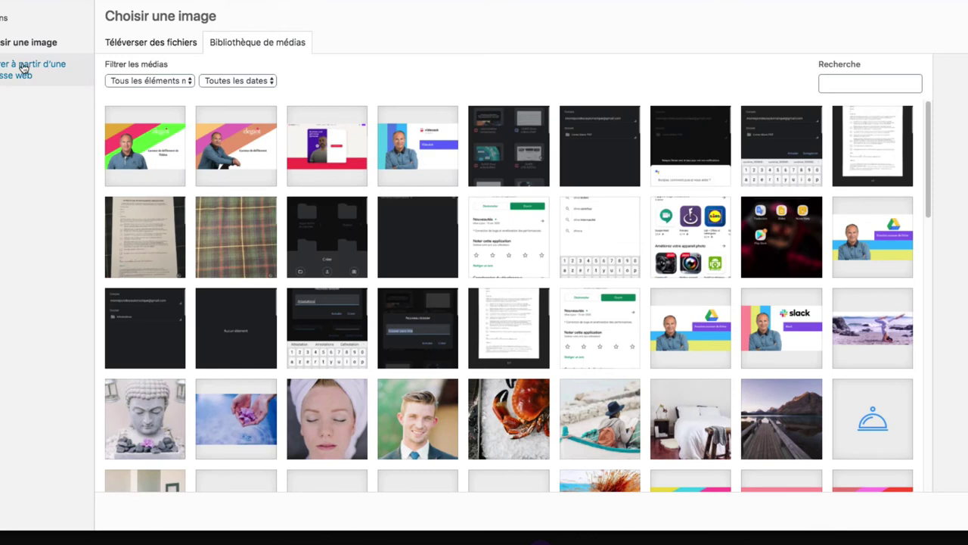
left_click(25, 67)
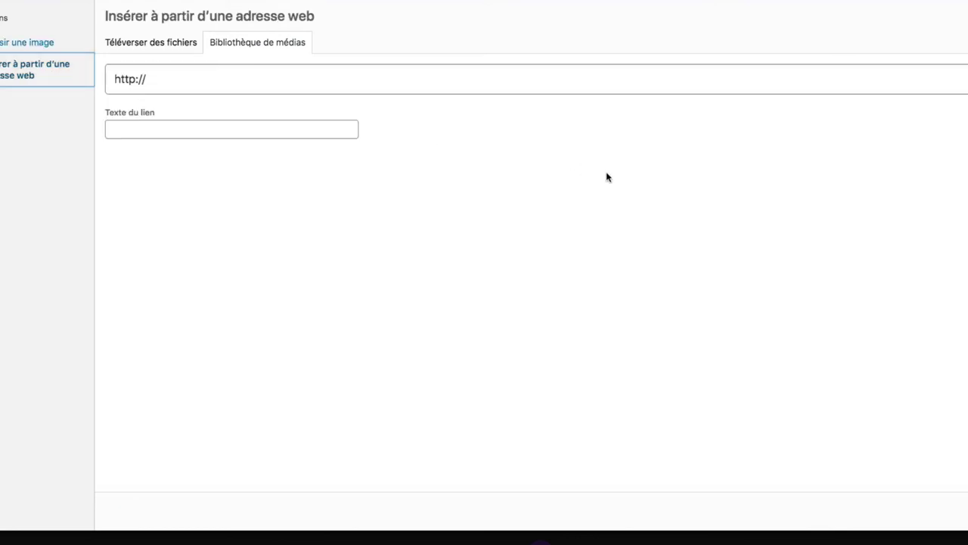
left_click(12, 45)
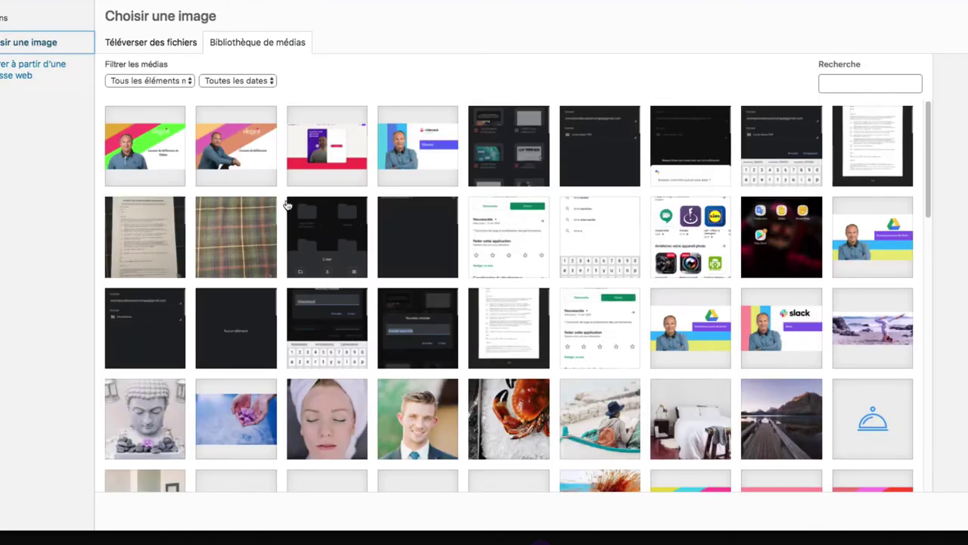
Upload the three team portrait PNG files from the downloads folder to the media library
left_click(148, 42)
left_click(579, 261)
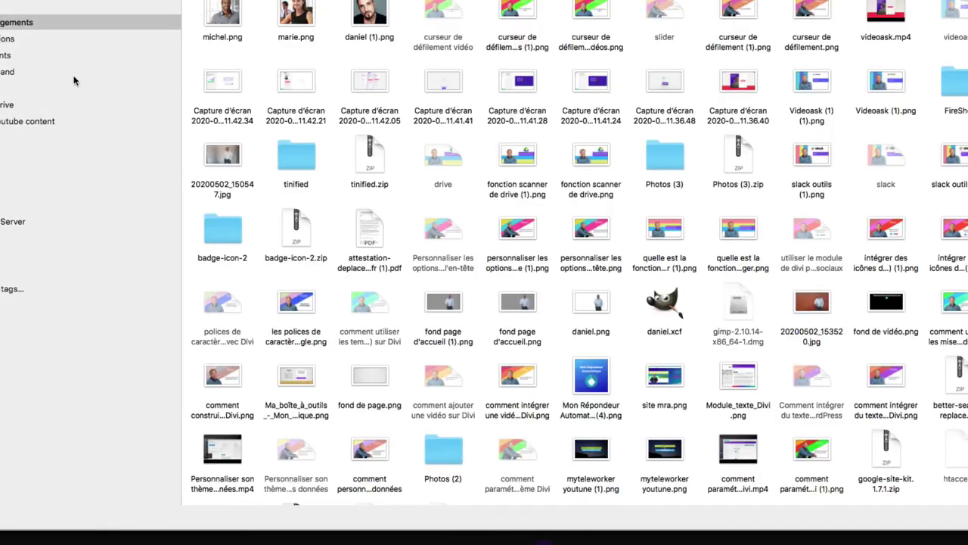
left_click_drag(259, 18, 200, 7)
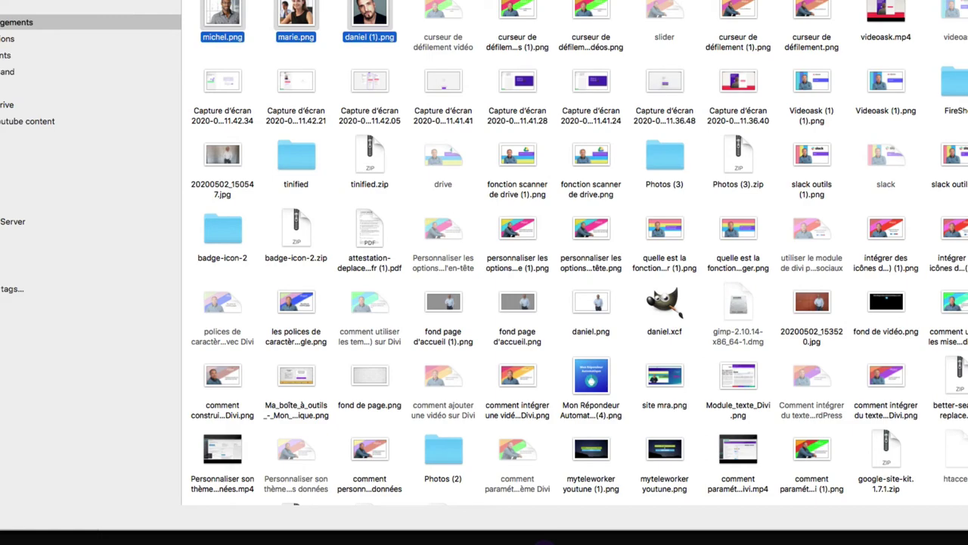
key("Return")
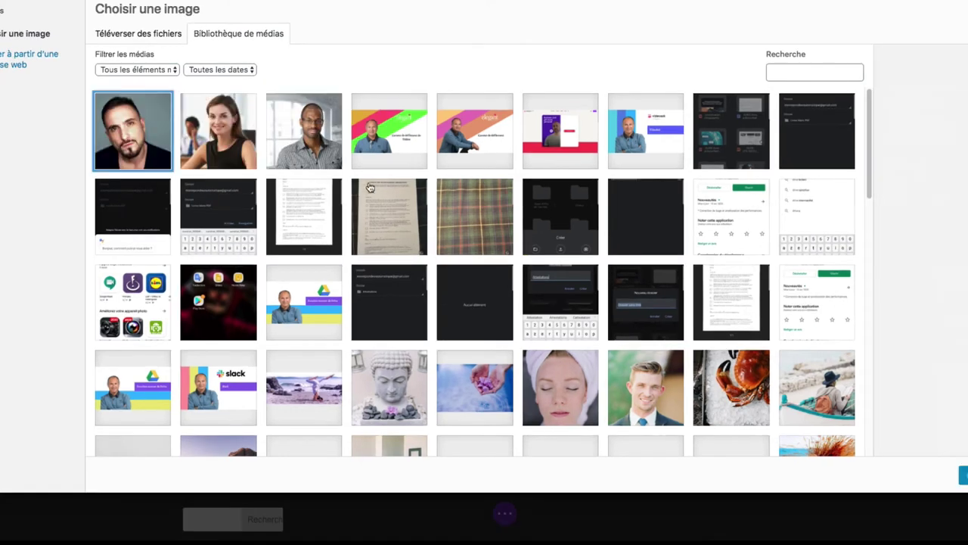
Enter the team member's first name as the portrait's alt text, title, caption and description, and load the image into the module
left_click(955, 274)
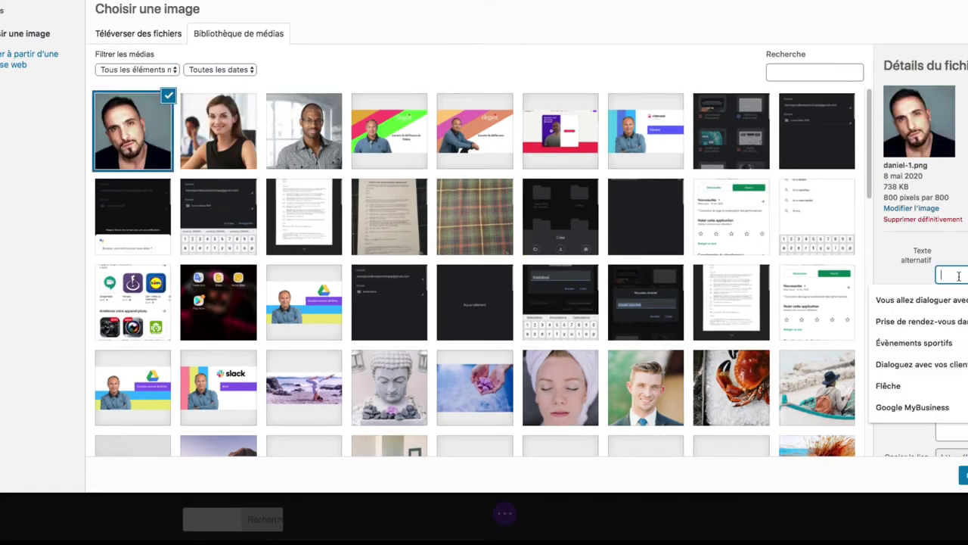
type("daniel")
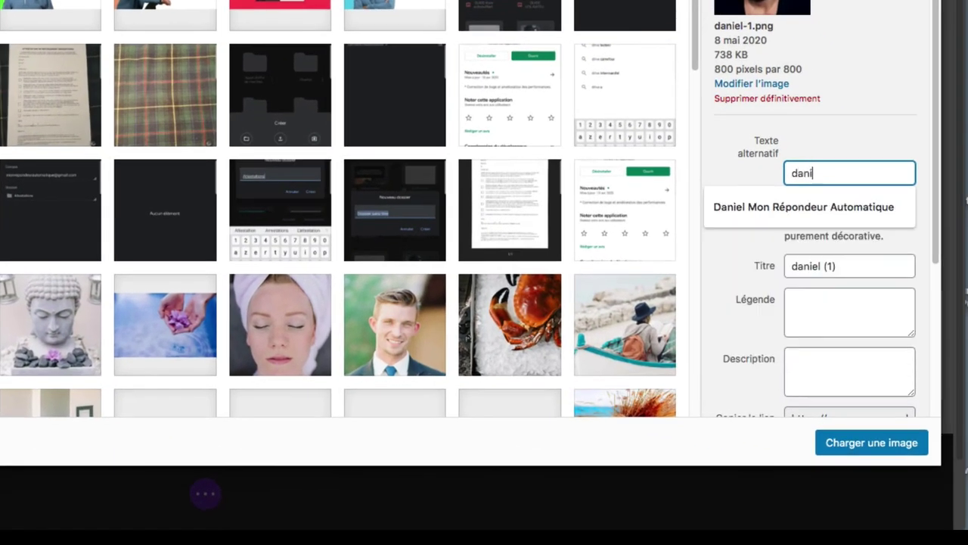
key("Tab")
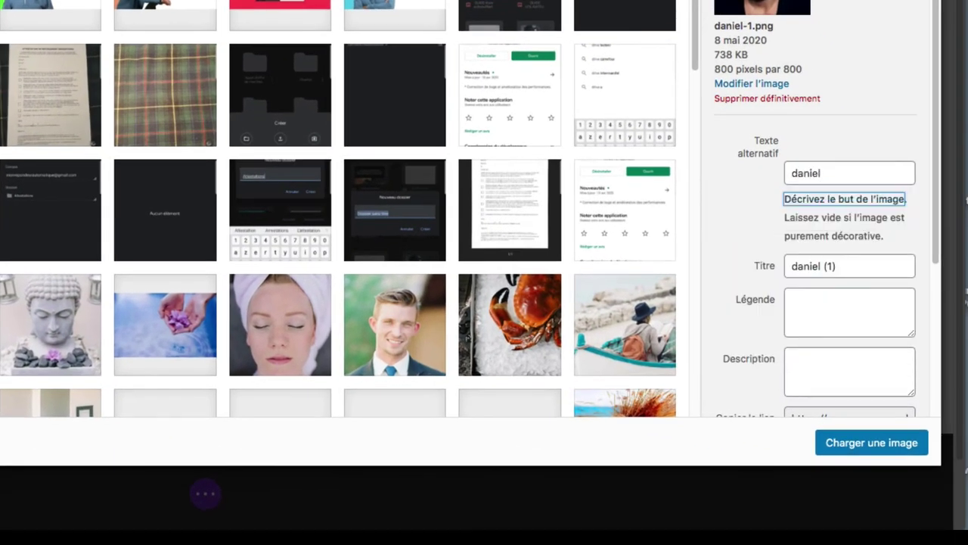
key("Tab")
type("daniel")
key("Tab")
type("da")
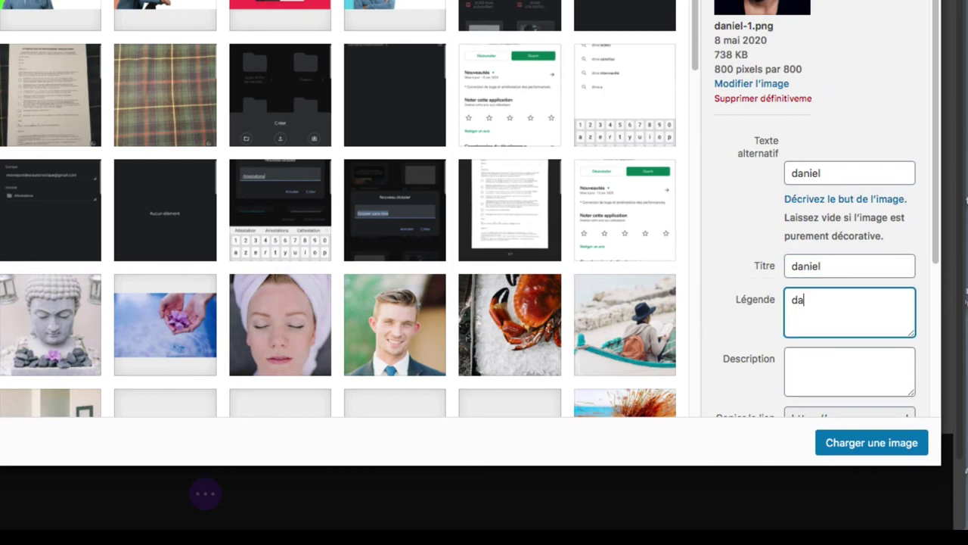
type("niel")
key("Tab")
type("dani")
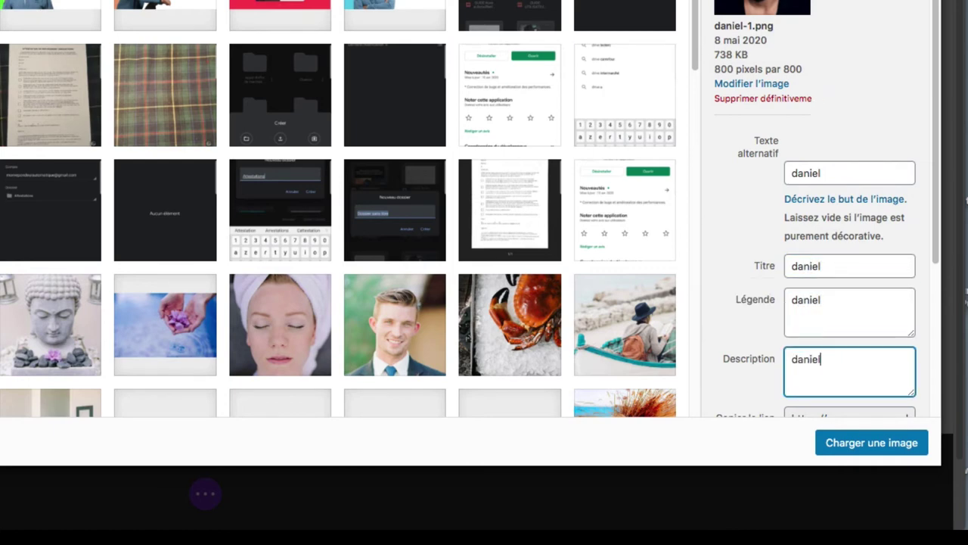
type("el")
scroll(828, 254, "down", 5)
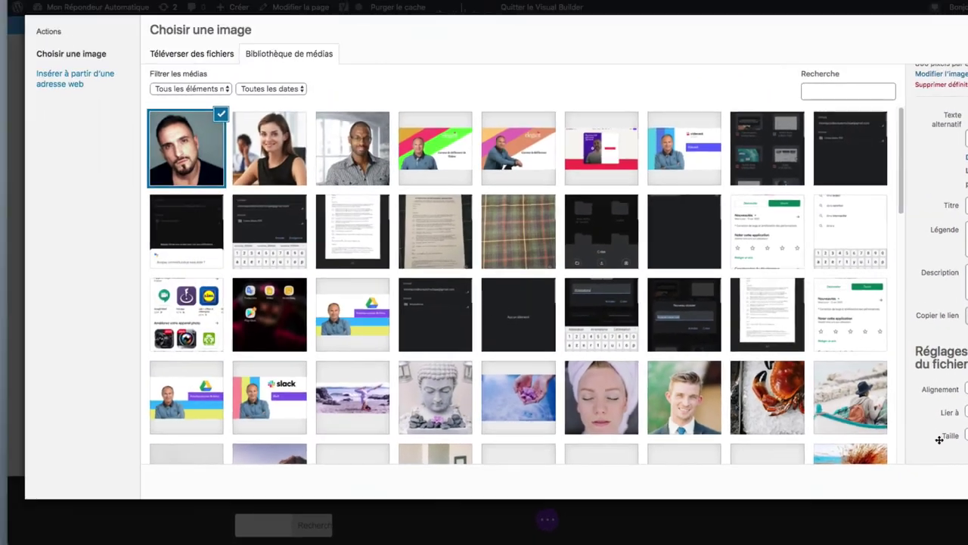
left_click(871, 443)
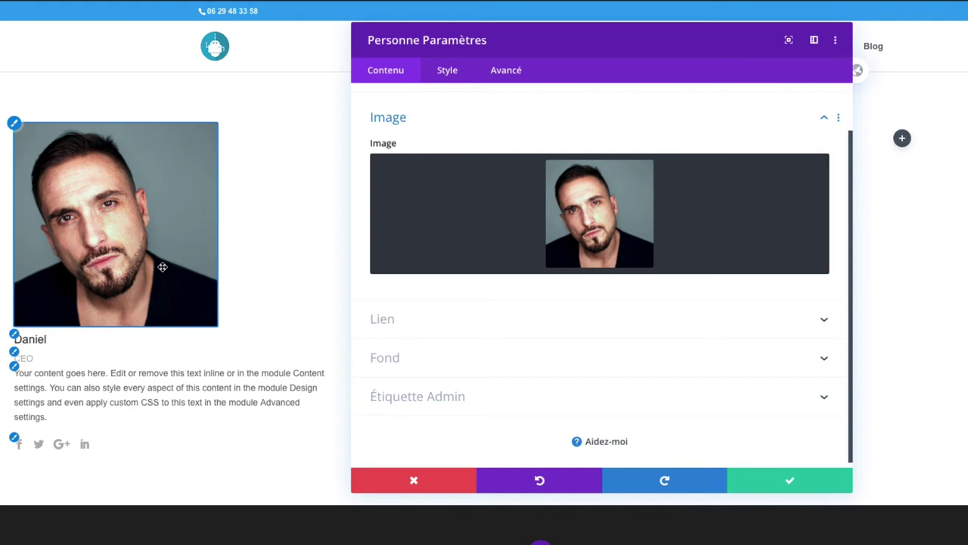
Set the Personne module's background colour to white
left_click(430, 325)
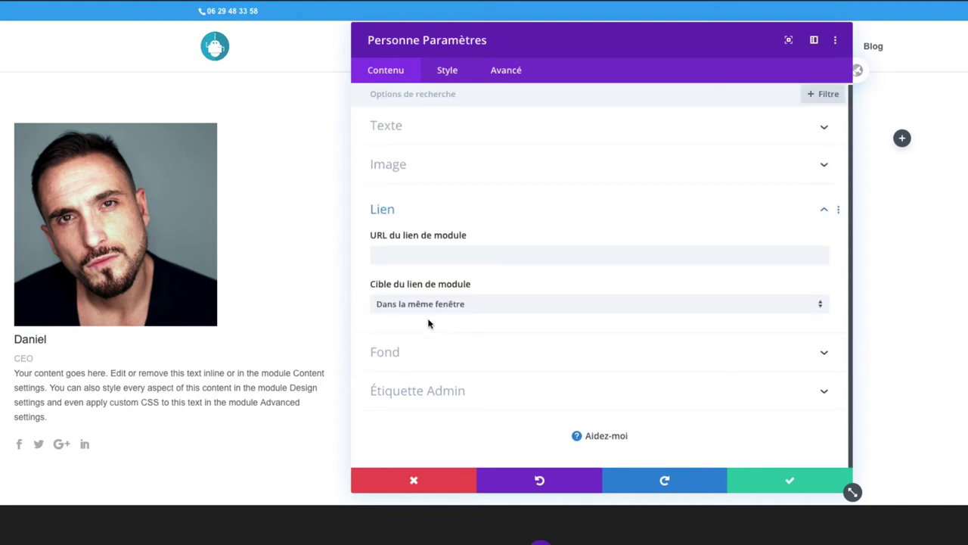
left_click(417, 353)
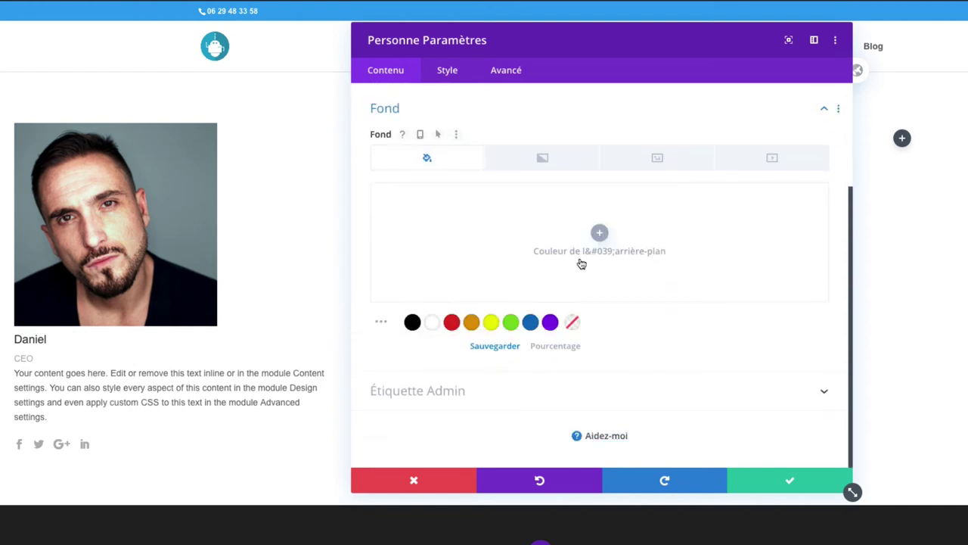
left_click(471, 323)
left_click(432, 323)
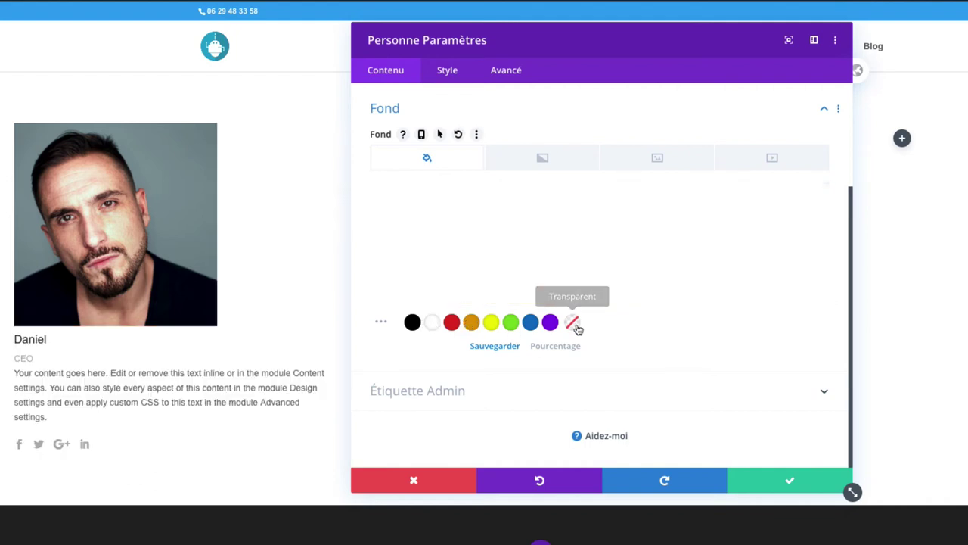
Try a gradient background on the module, remove it, and look through the background image and video options
left_click(556, 165)
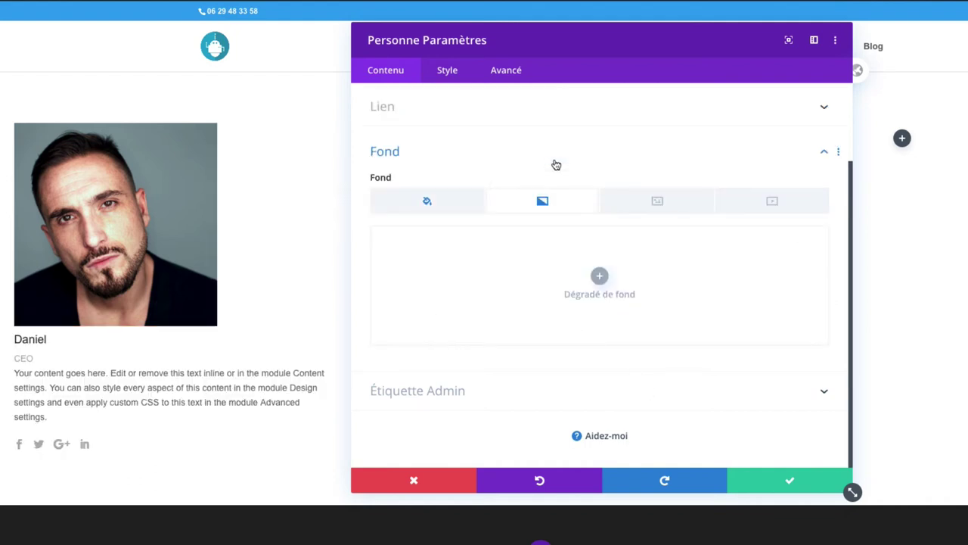
left_click(600, 277)
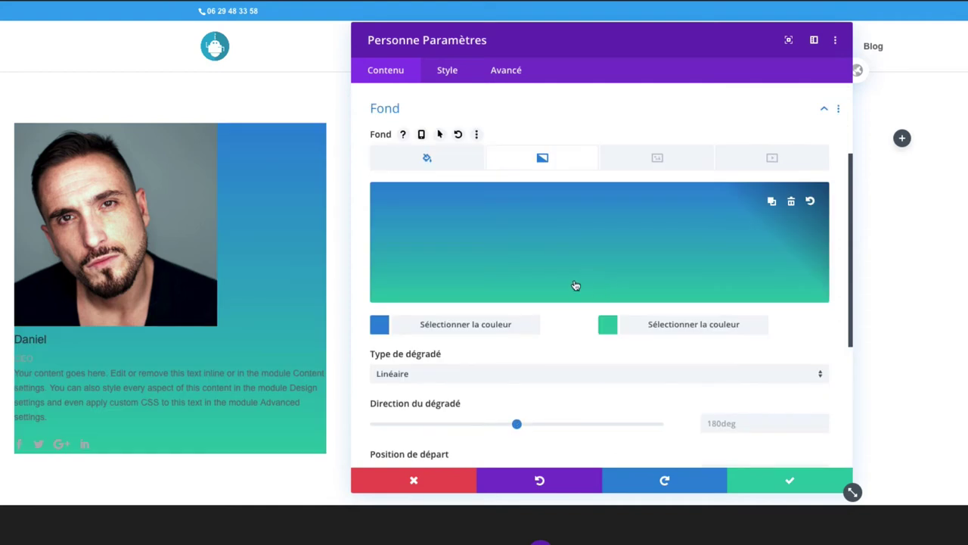
left_click(791, 203)
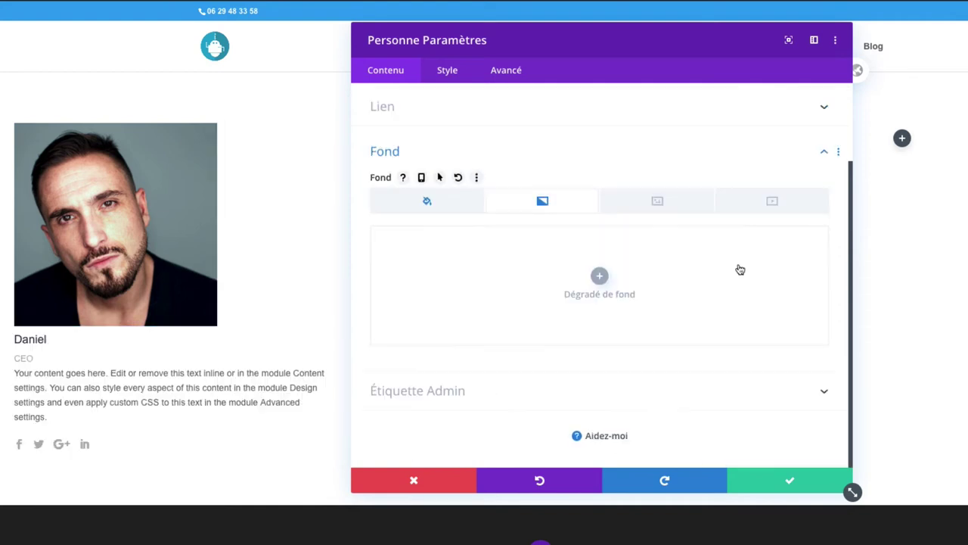
left_click(641, 206)
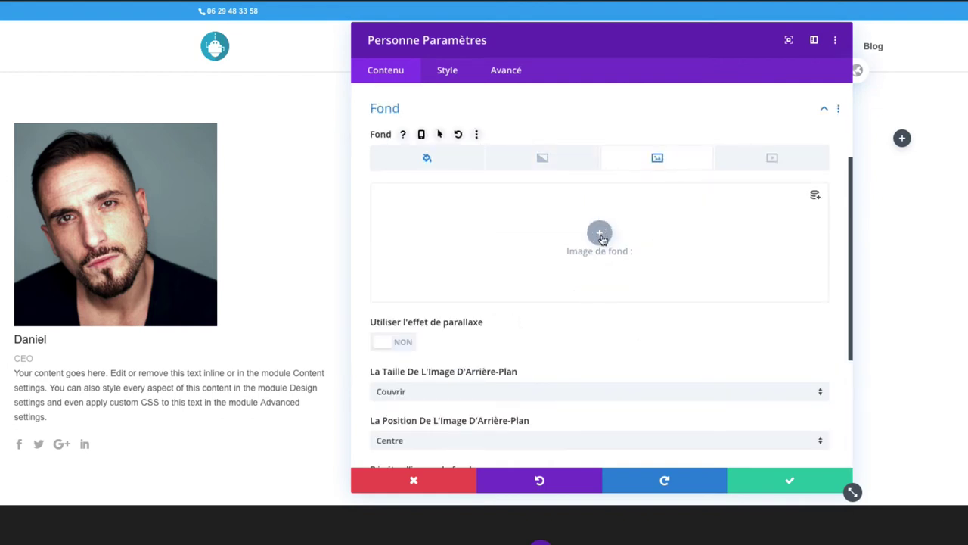
left_click(773, 159)
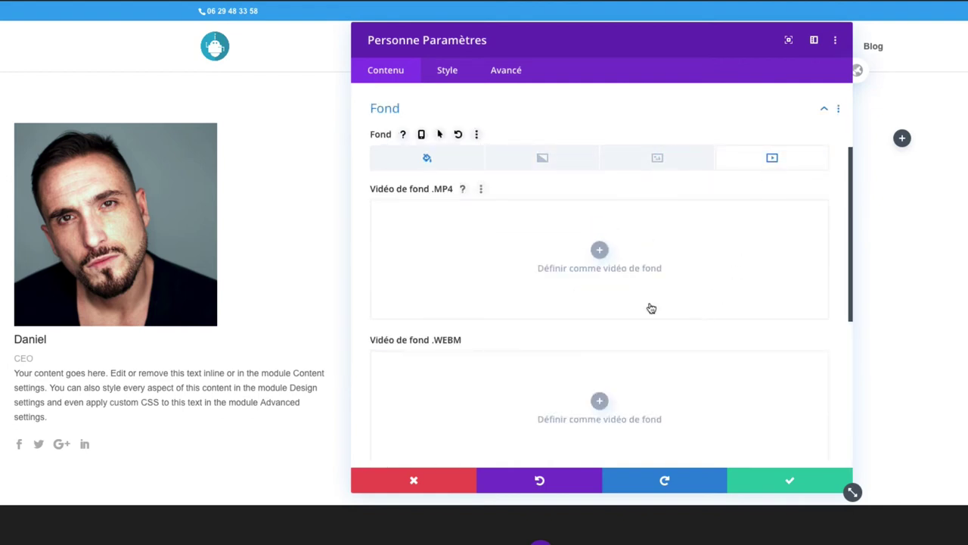
left_click(460, 159)
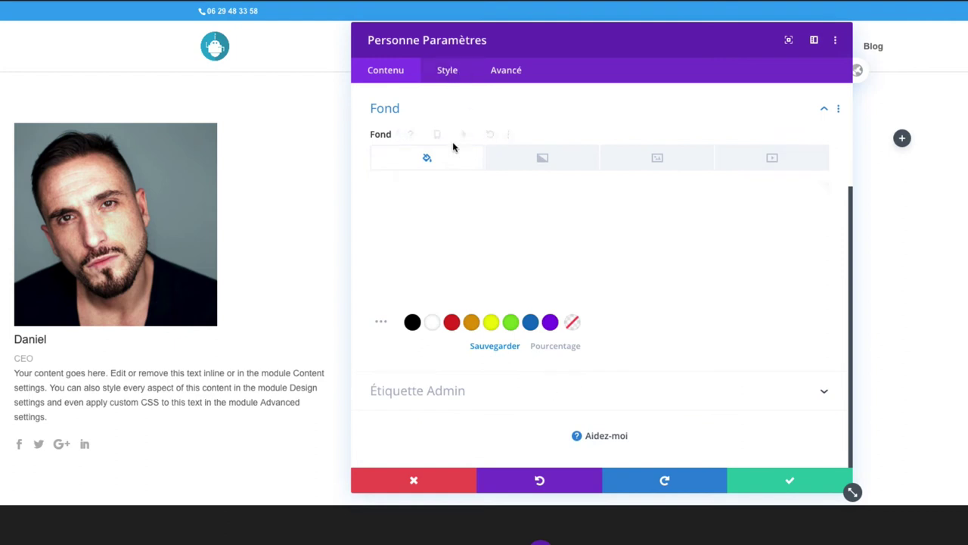
Colour the module's social icons red (#e02b20) and enable a custom icon font size of 25 px
left_click(453, 74)
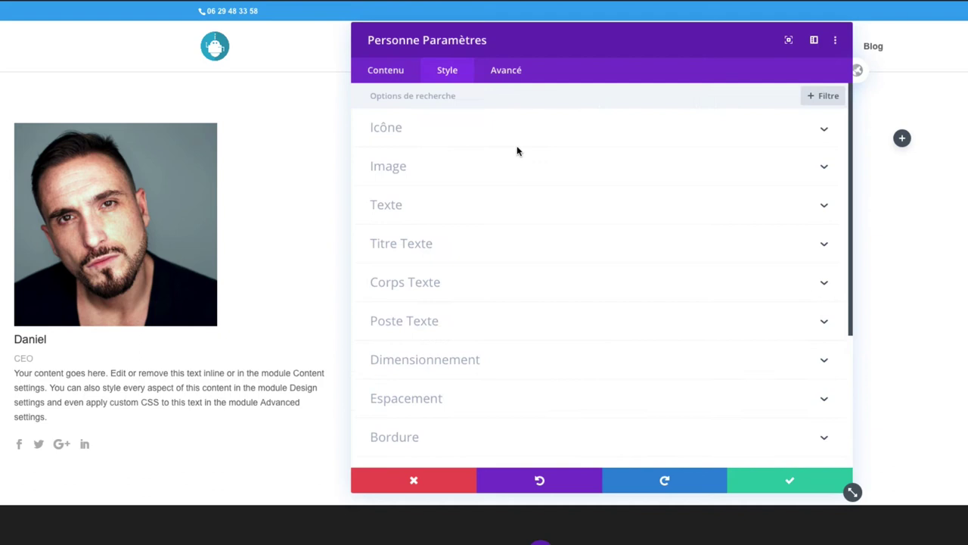
left_click(434, 130)
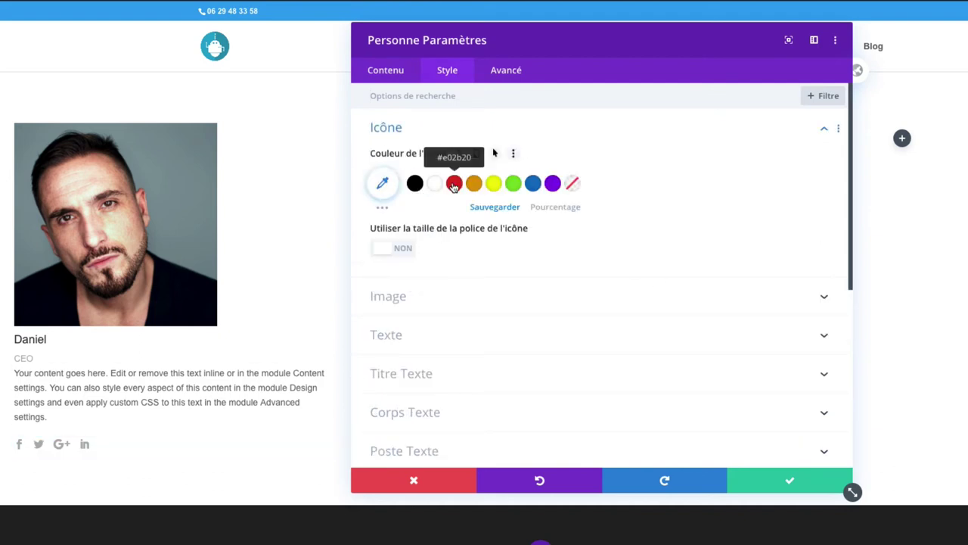
left_click(454, 185)
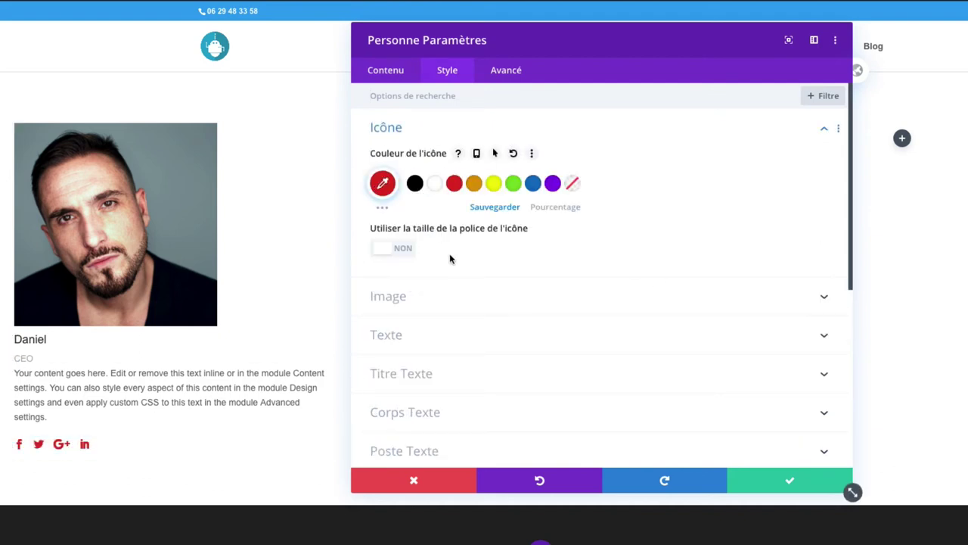
left_click(391, 250)
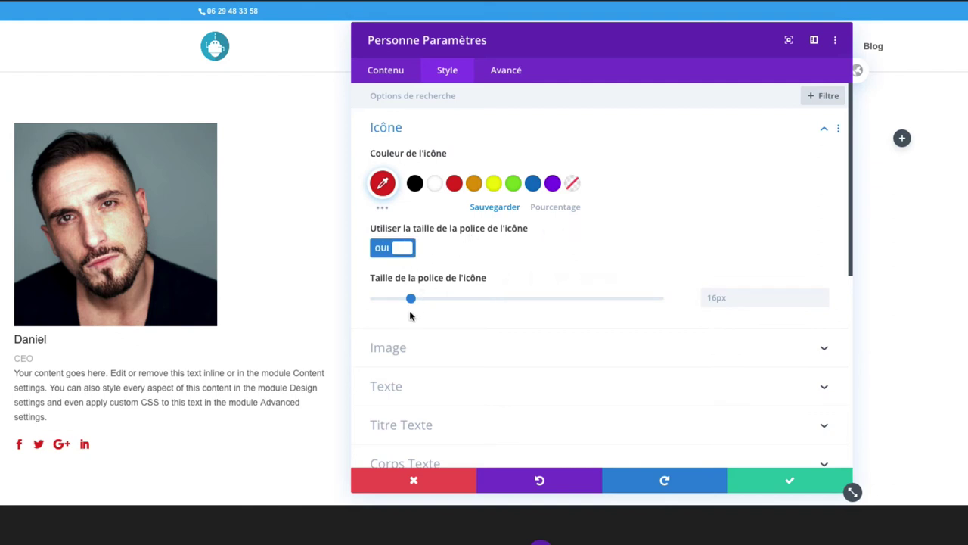
left_click_drag(411, 299, 435, 300)
left_click_drag(436, 299, 432, 299)
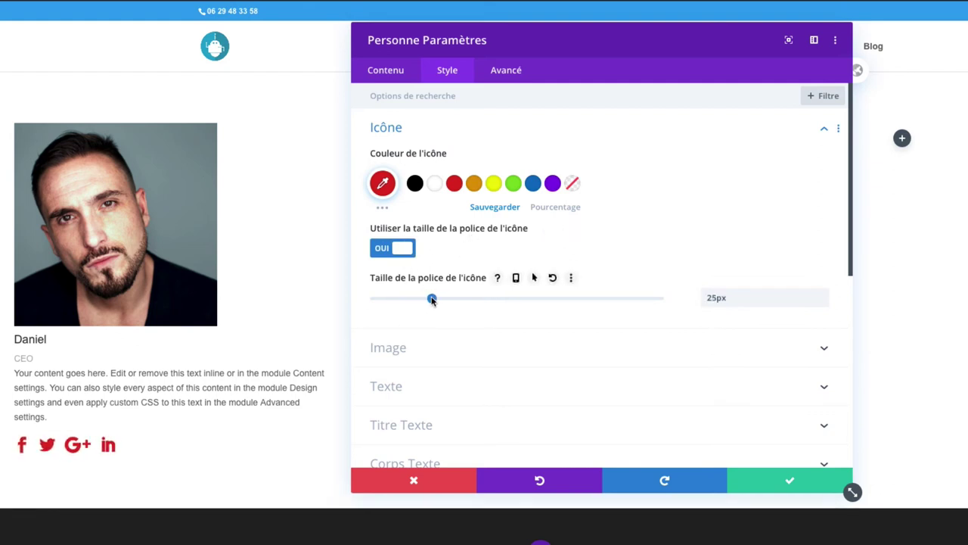
Give the module's portrait a 3 px border and round all four image corners to 15 px
left_click(387, 349)
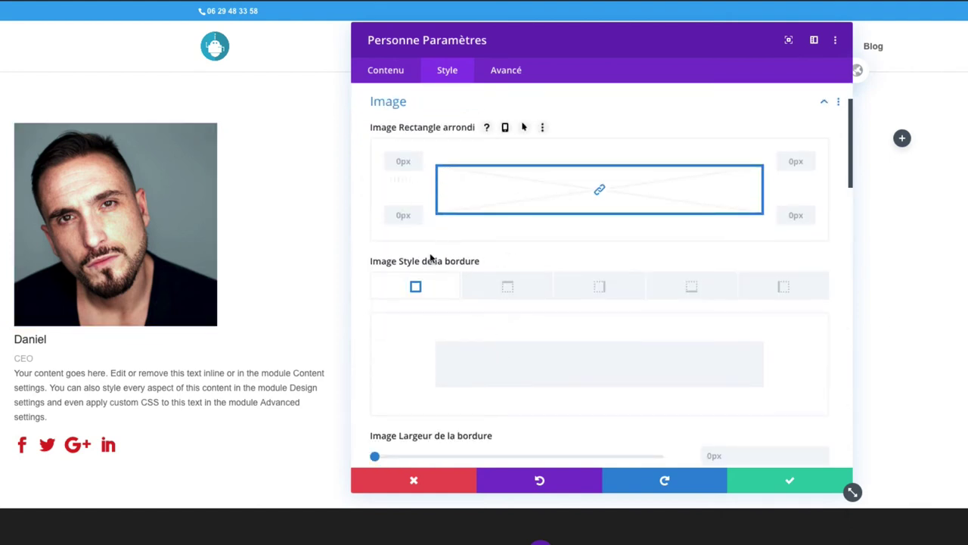
left_click_drag(376, 457, 393, 459)
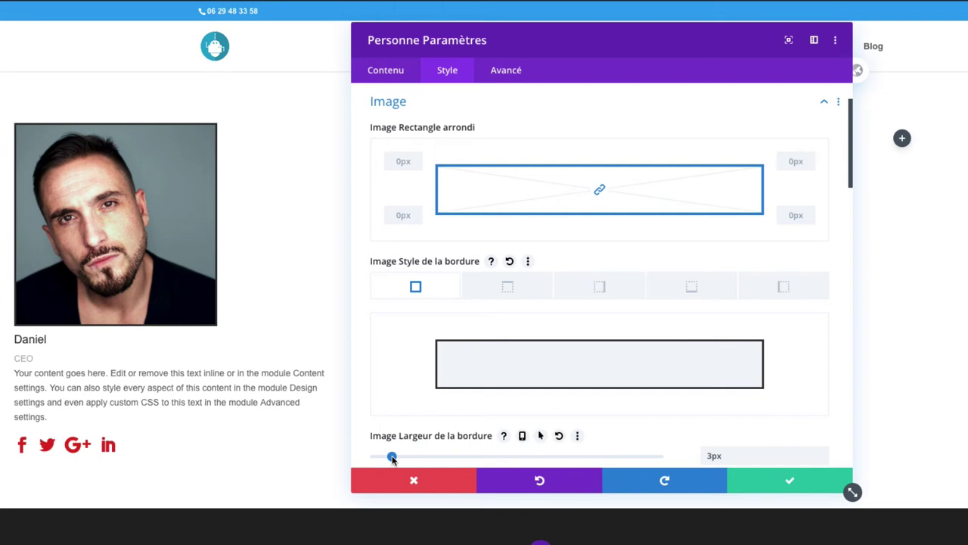
left_click(401, 161)
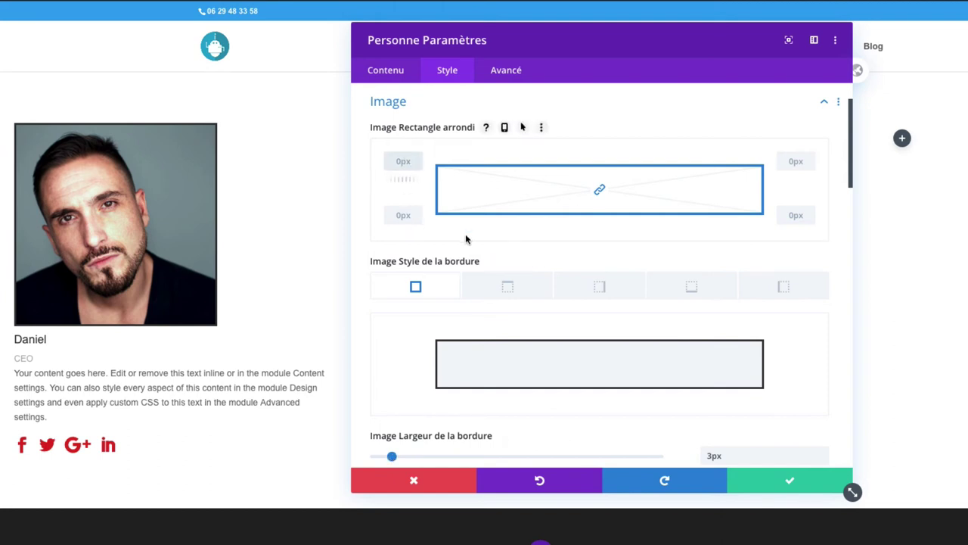
type("15")
key("Return")
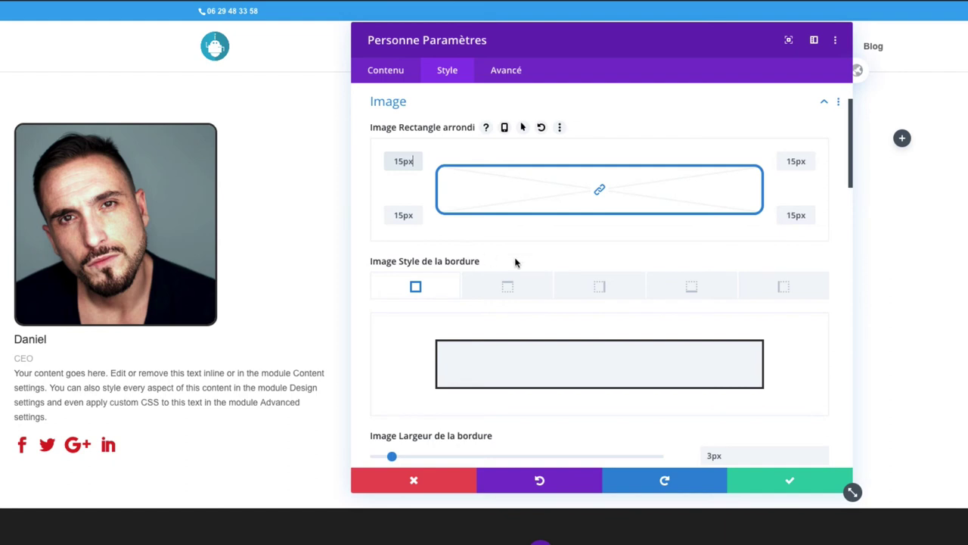
scroll(533, 262, "down", 3)
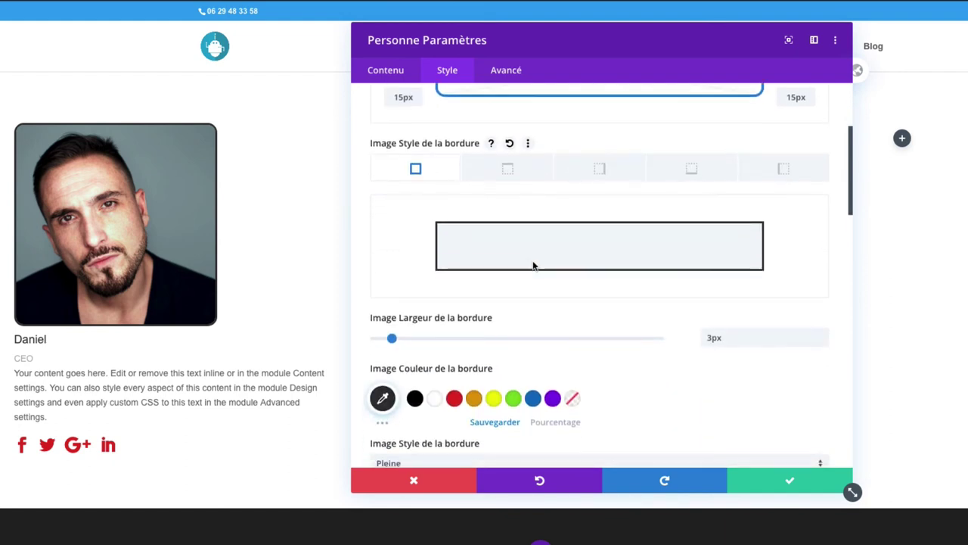
Set the portrait's border colour to black and give it an offset drop shadow with a 19 px horizontal position and an increased vertical position
scroll(532, 265, "down", 1)
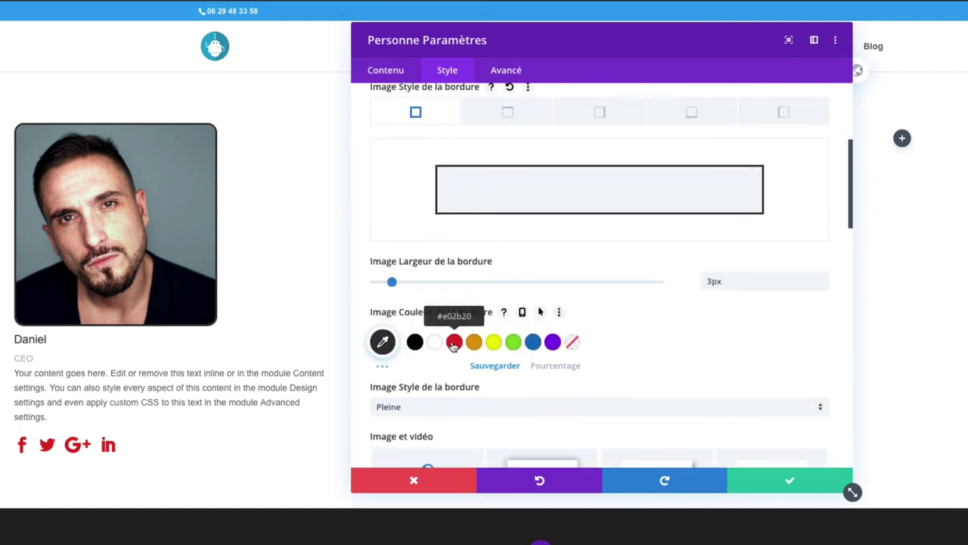
left_click(454, 344)
scroll(508, 336, "down", 6)
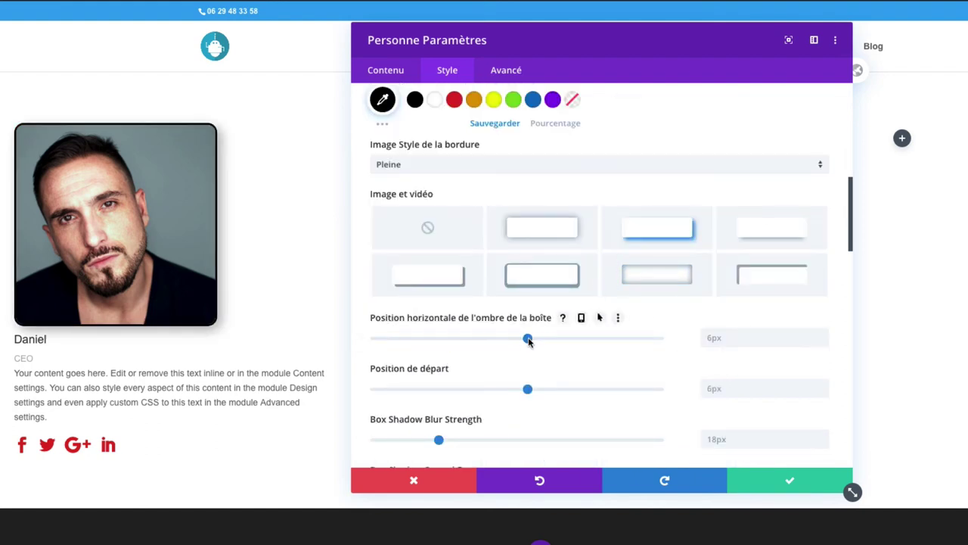
left_click_drag(527, 340, 554, 340)
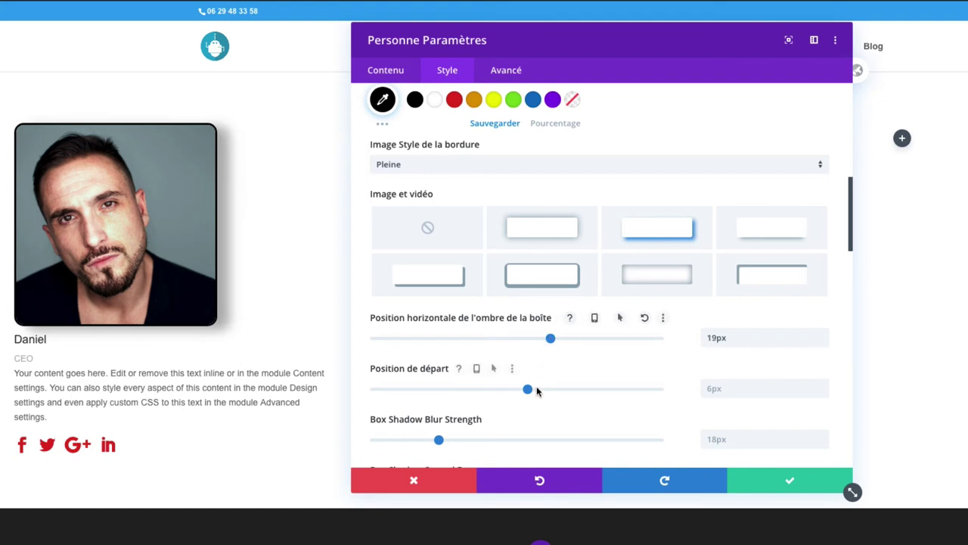
left_click_drag(529, 389, 552, 389)
Look through the portrait's hue, saturation, brightness, contrast, sepia, opacity, blur and blend mode options
scroll(550, 354, "down", 7)
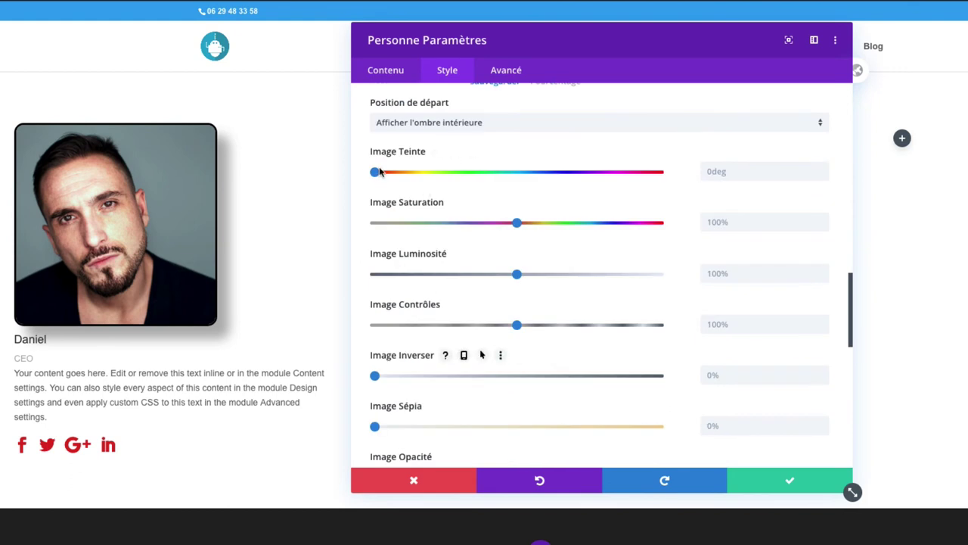
mouse_move(380, 172)
left_mouse_down()
mouse_move(456, 173)
mouse_move(368, 172)
left_mouse_up()
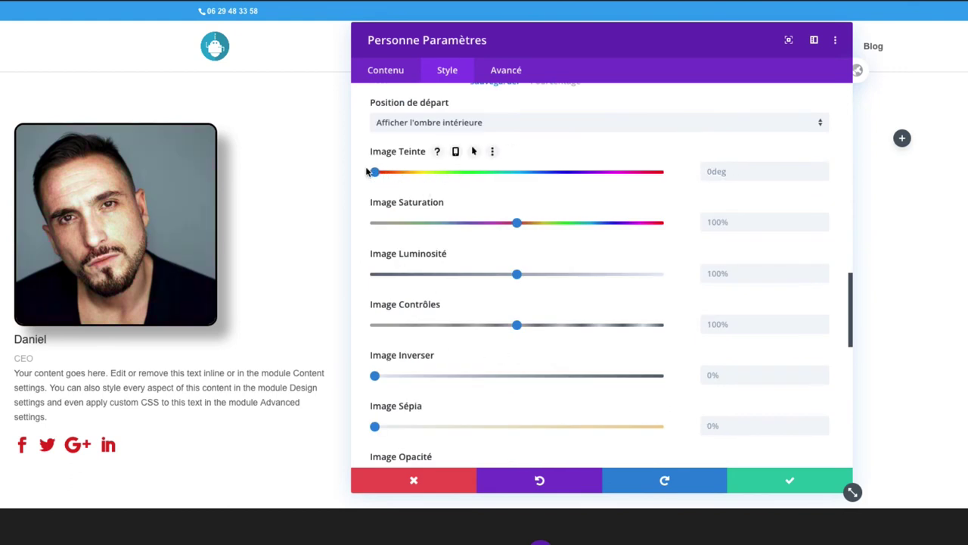
scroll(540, 292, "down", 6)
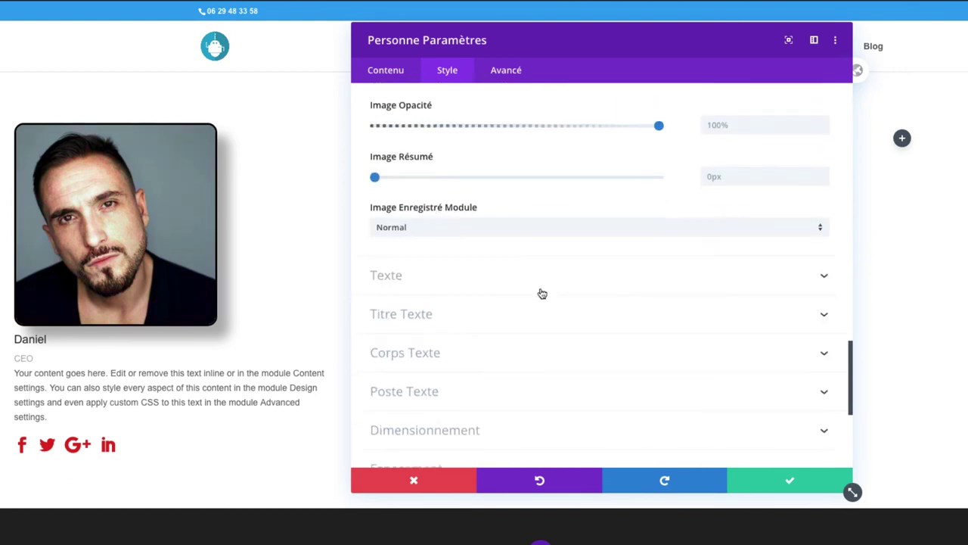
left_click(460, 147)
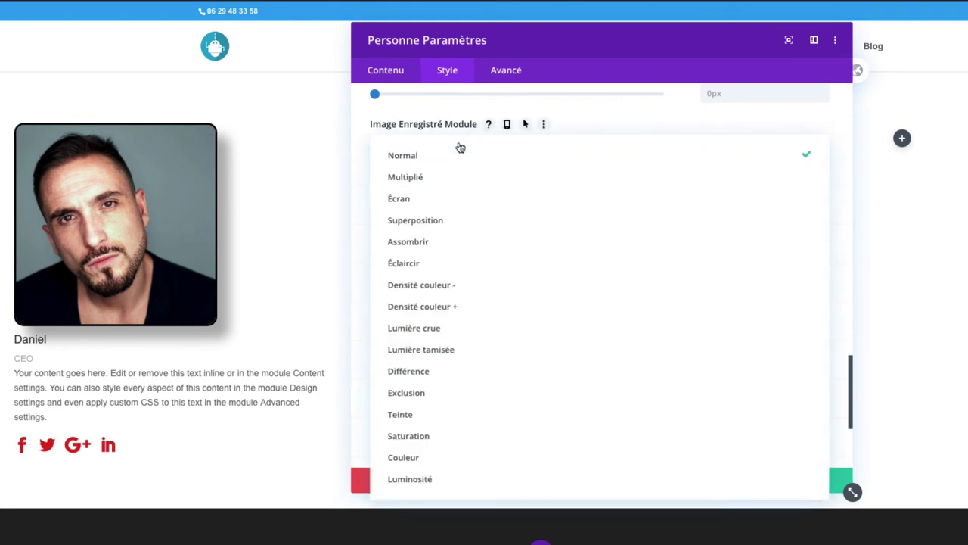
left_click(460, 148)
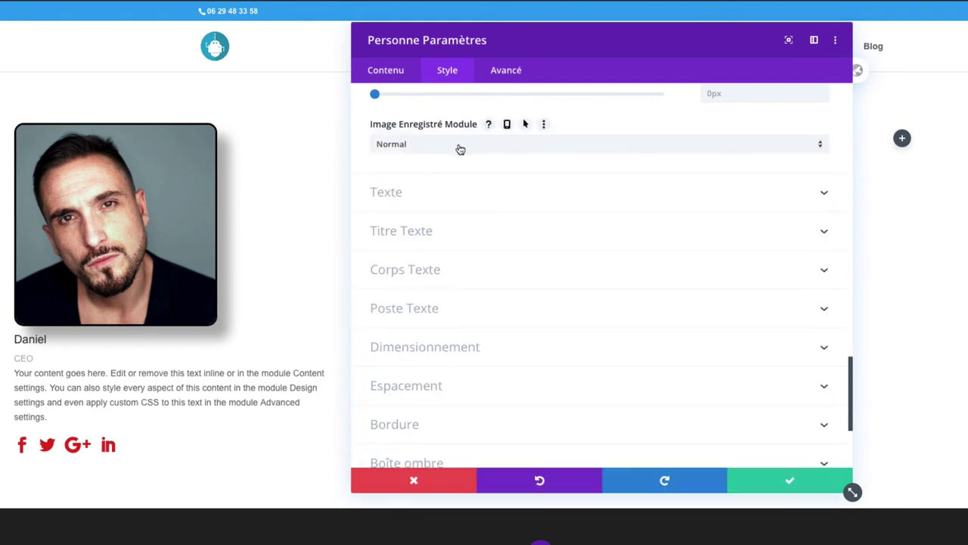
Try centred alignment on the module's text and set it back to left alignment
left_click(458, 201)
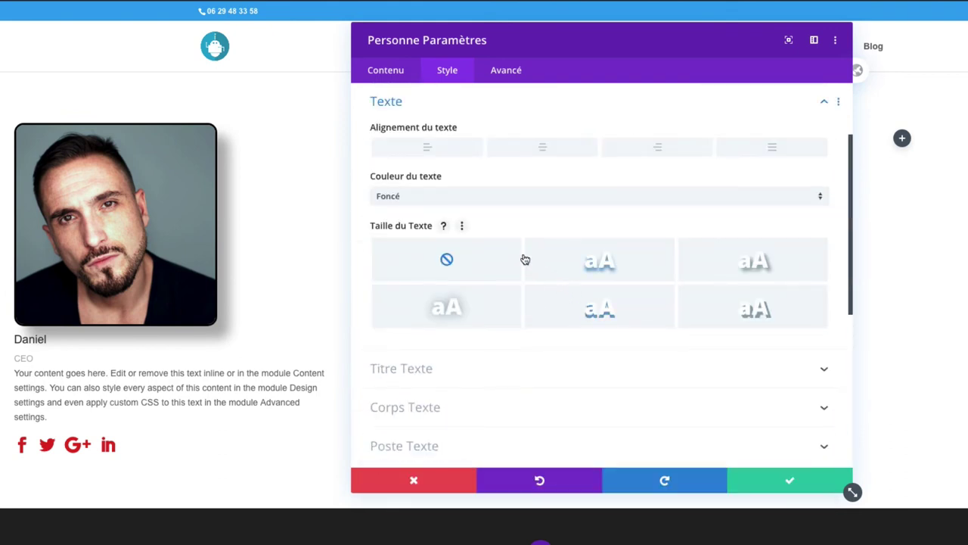
left_click(536, 151)
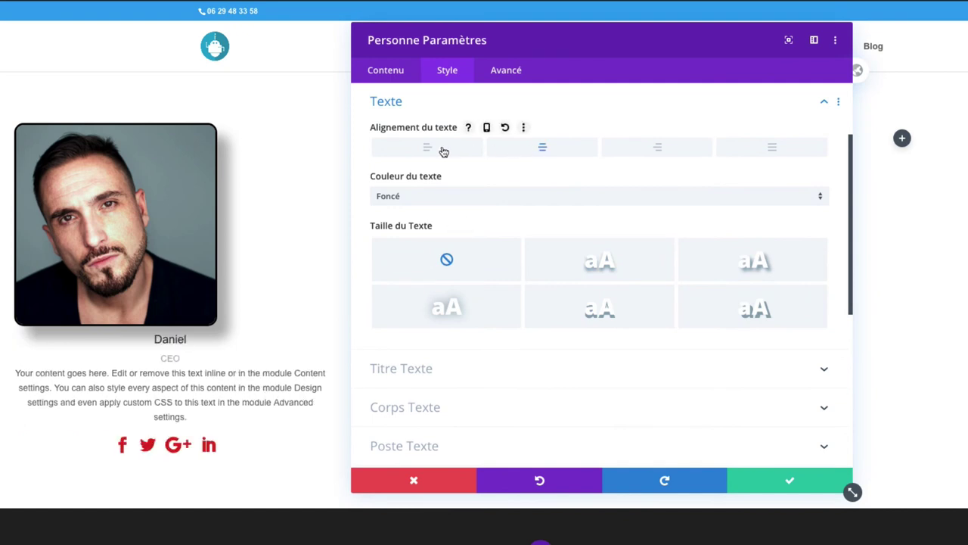
left_click(443, 151)
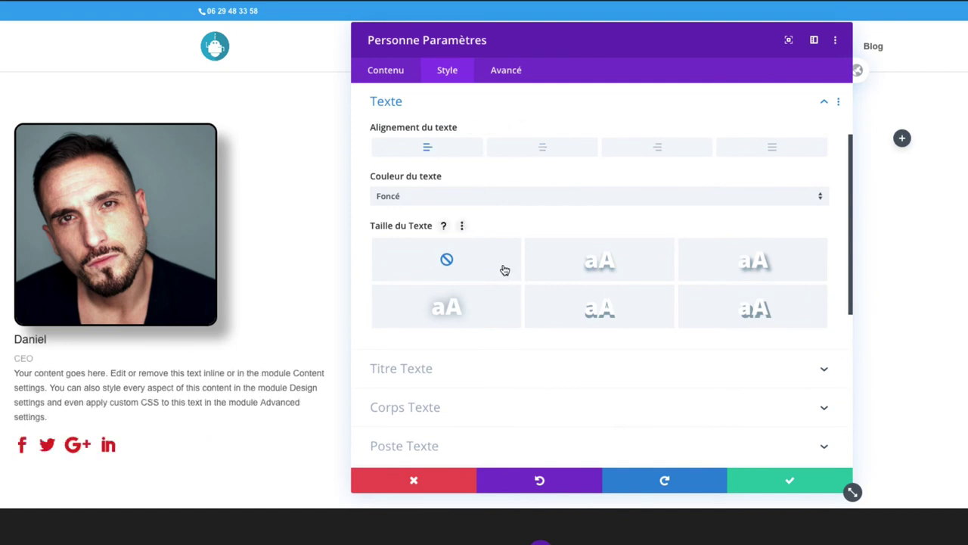
Colour the module's title text red and set it in all capitals
scroll(499, 318, "down", 5)
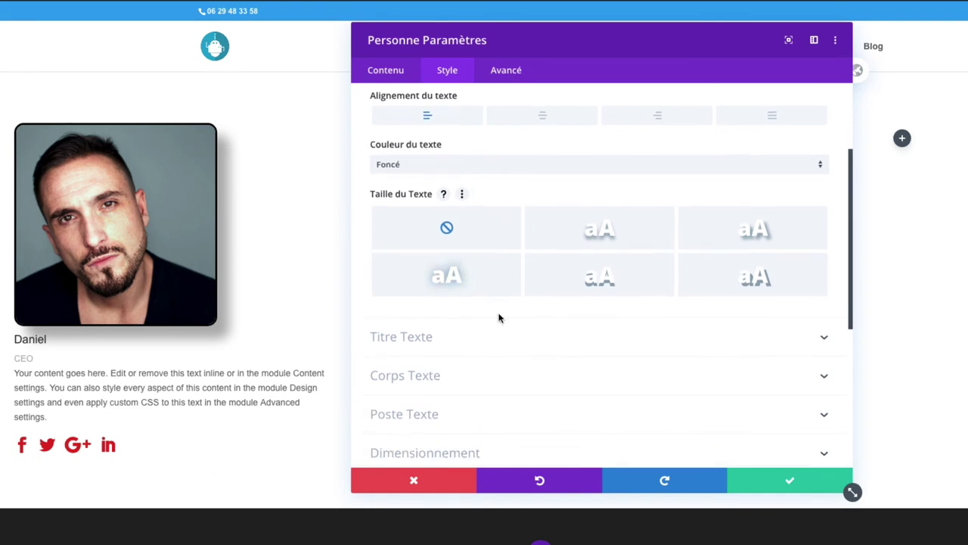
left_click(445, 161)
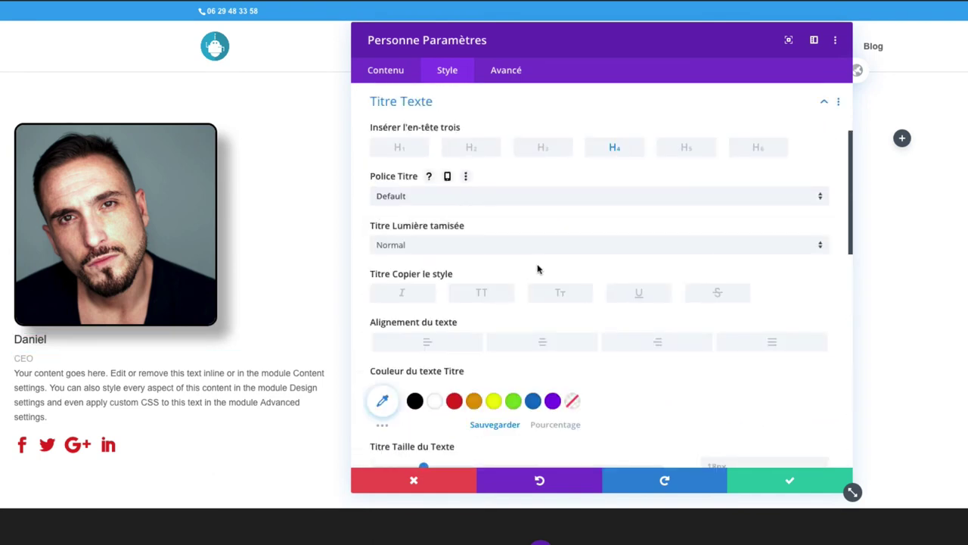
left_click(455, 401)
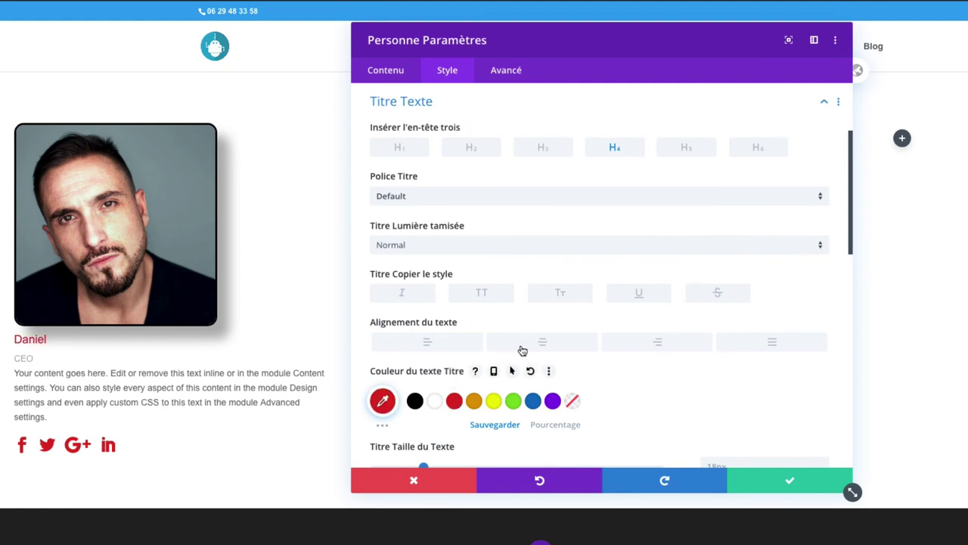
left_click(481, 294)
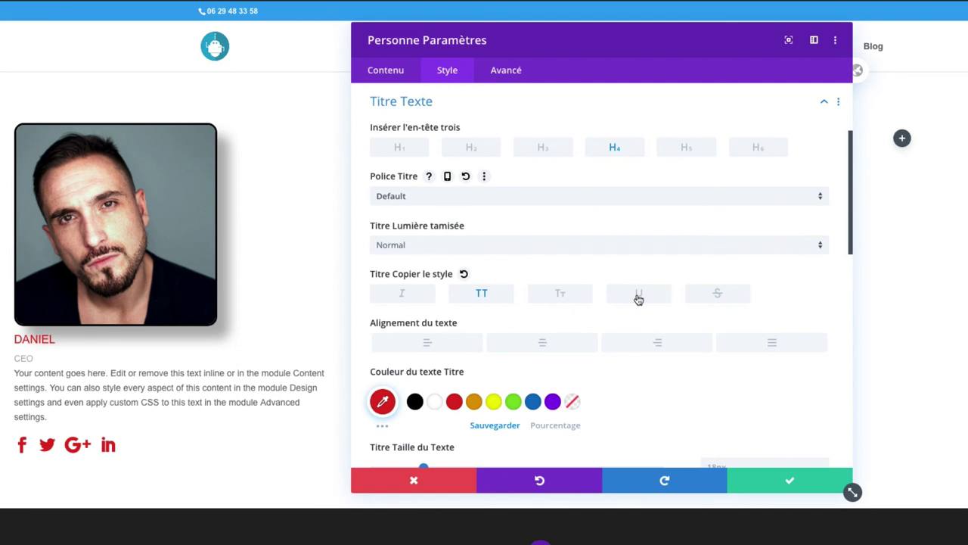
Enlarge the module's title, body and position text and colour the position text black
scroll(522, 350, "down", 3)
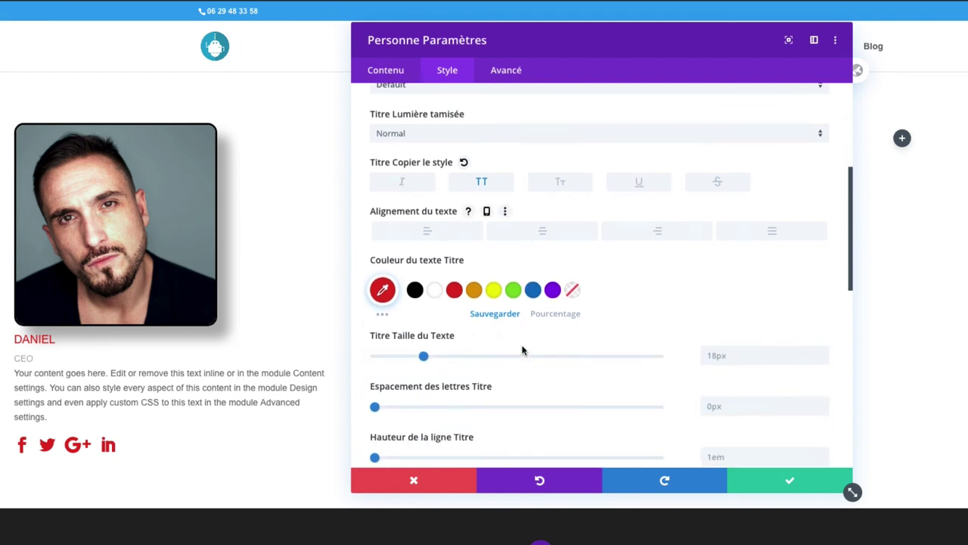
left_click_drag(424, 347, 441, 347)
scroll(457, 239, "down", 10)
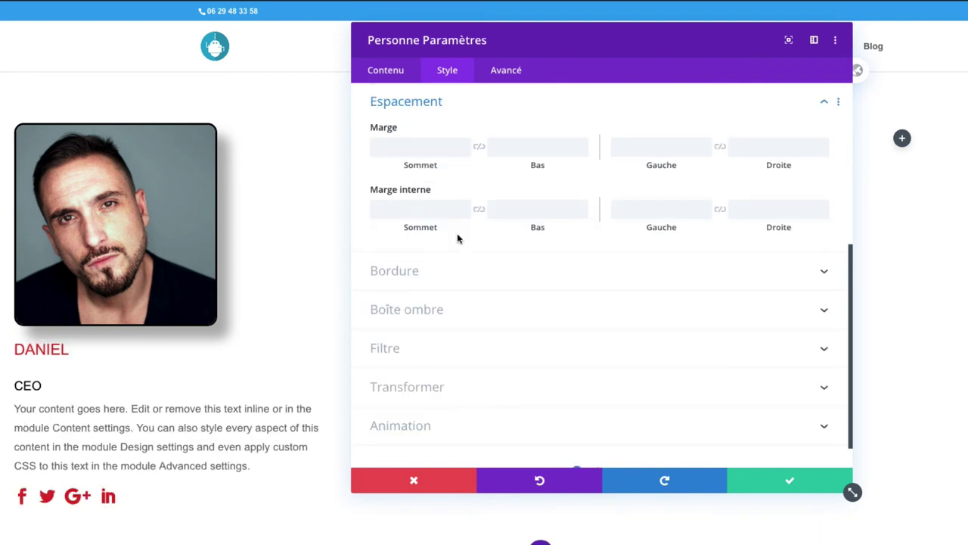
Try a 1 px border around the whole module and reset its width to 0 px
left_click(469, 281)
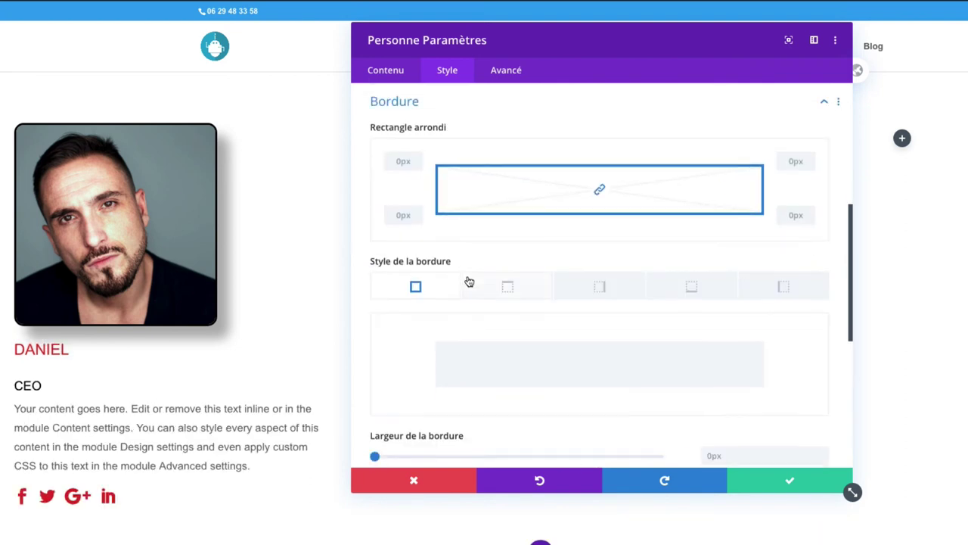
left_click(380, 457)
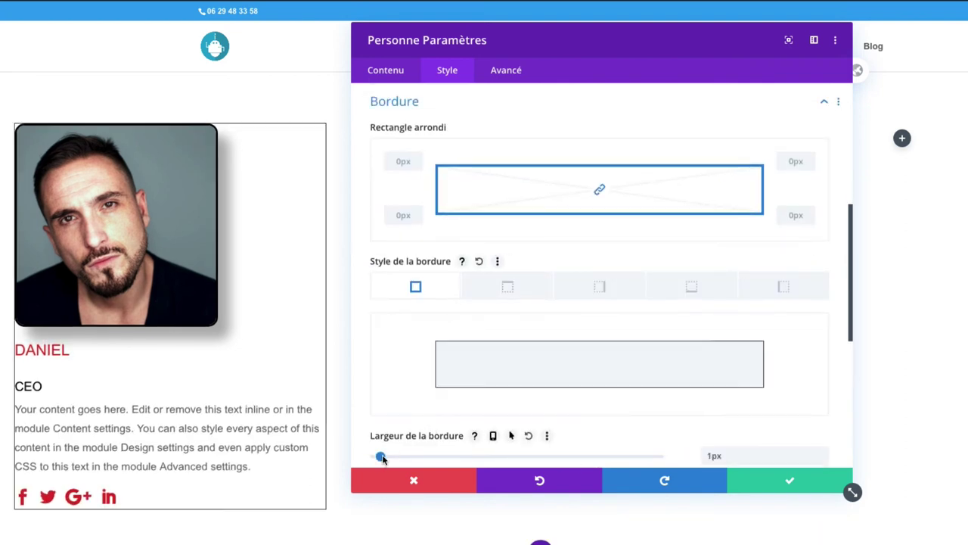
left_click_drag(382, 459, 354, 462)
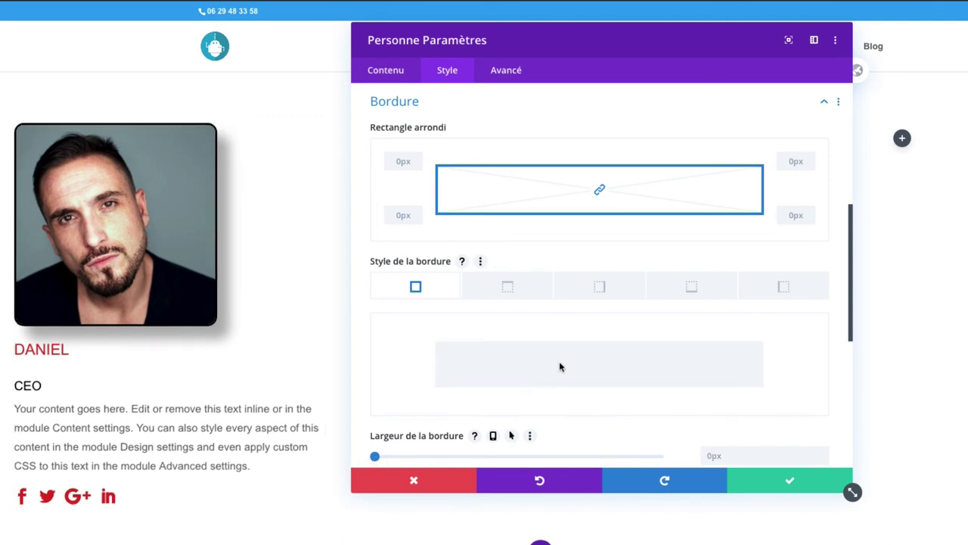
Look at the module's box shadow presets, preview the Fondu, Diapo, Rebondissements, Basculer, Plier and Rouleau animations, and set the animation back to Aucun
scroll(560, 367, "down", 5)
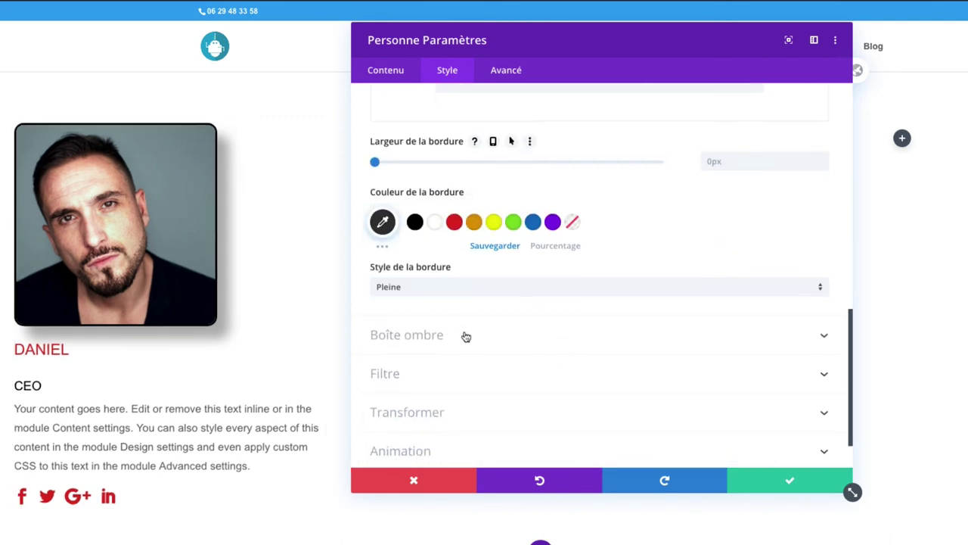
left_click(466, 336)
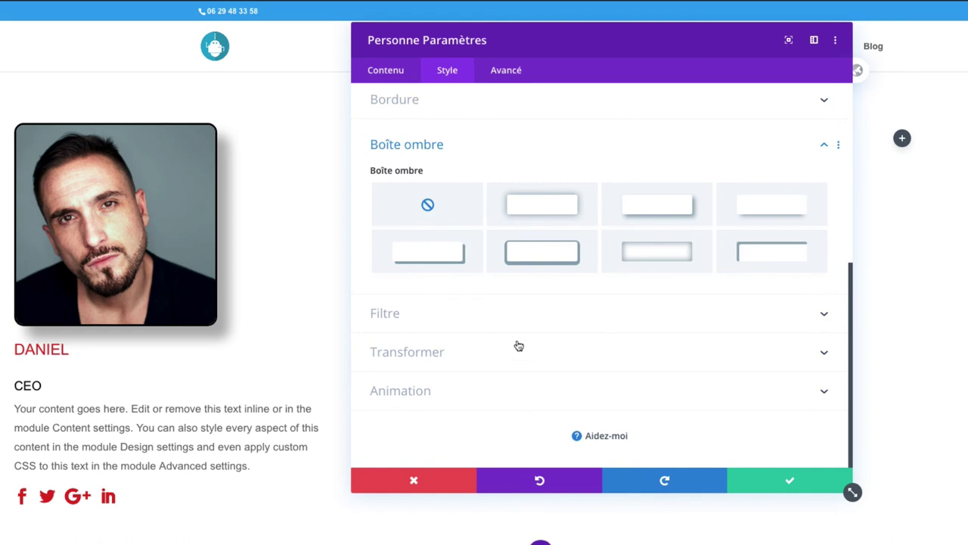
left_click(521, 399)
left_click(541, 282)
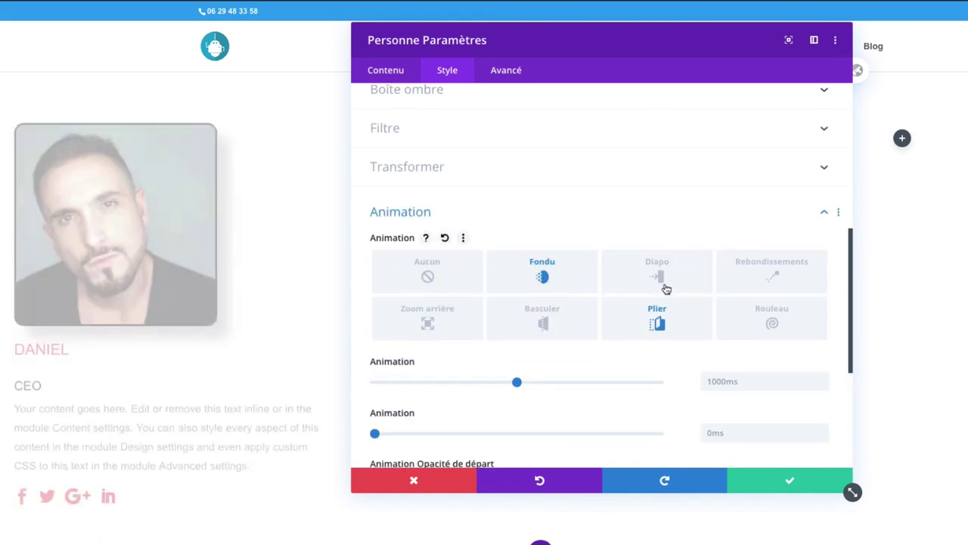
left_click(667, 278)
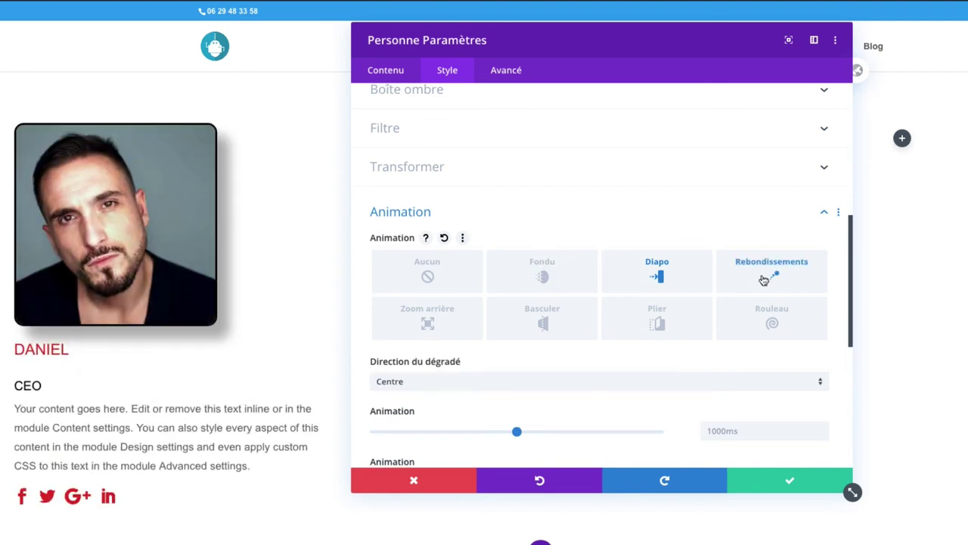
left_click(769, 277)
left_click(560, 322)
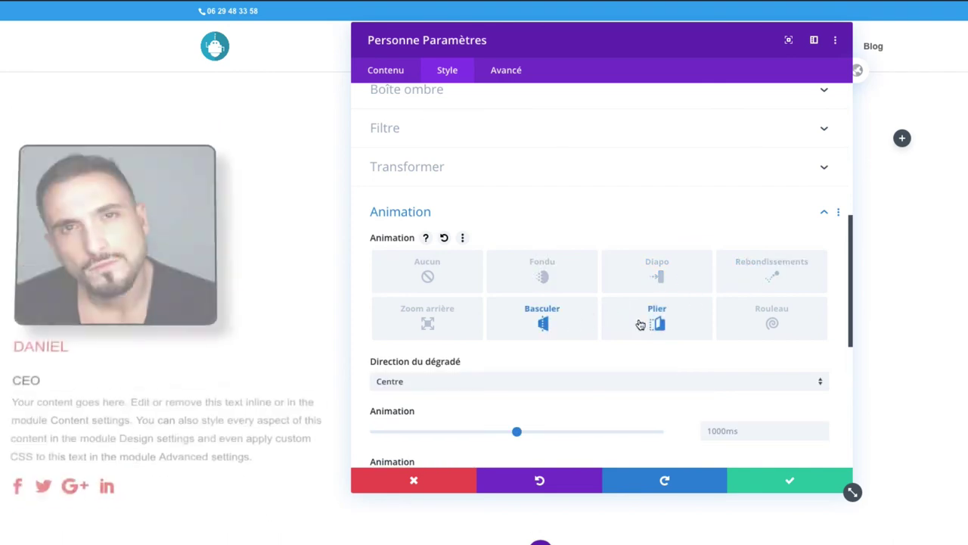
left_click(658, 322)
left_click(755, 325)
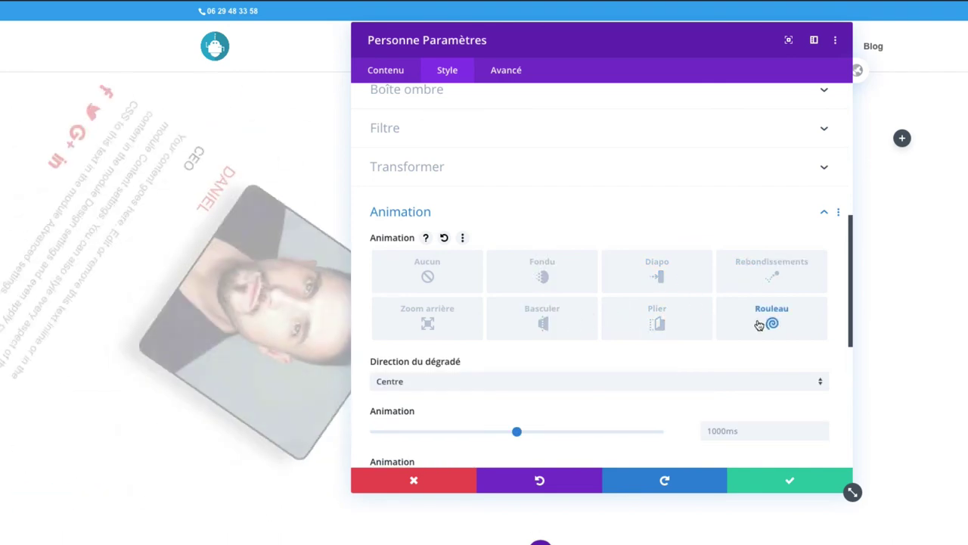
left_click(467, 291)
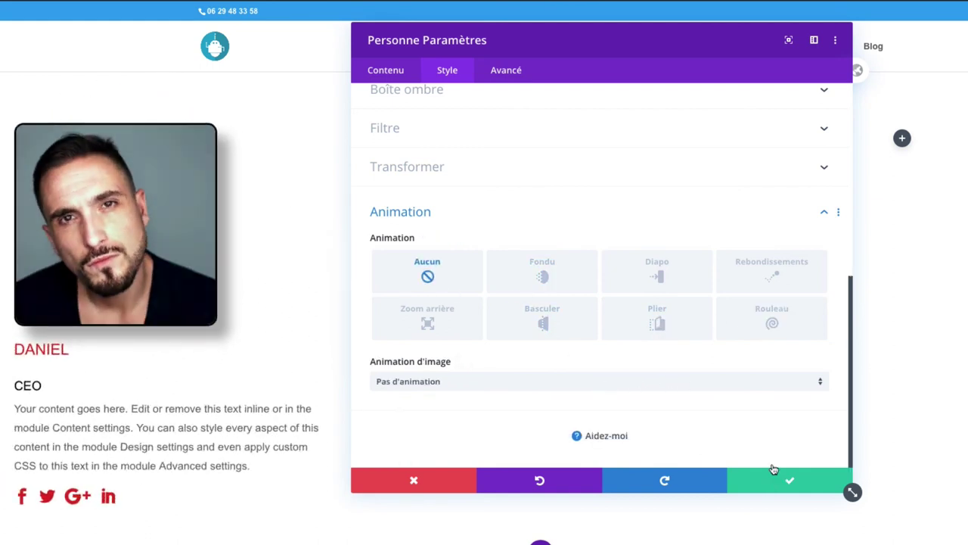
Review the module's CSS ID and class, custom CSS and visibility options, and save the module's settings
left_click(506, 69)
left_click(486, 138)
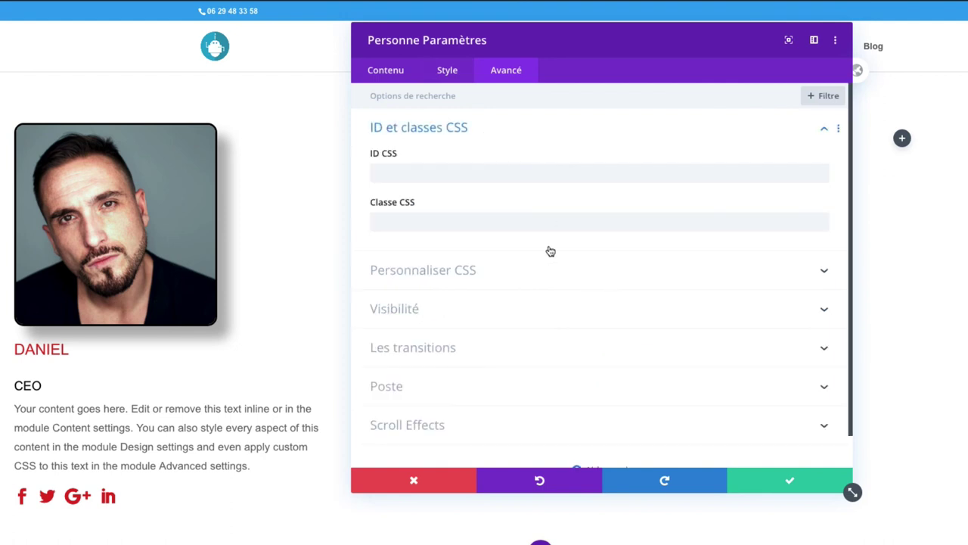
left_click(441, 278)
scroll(464, 278, "down", 5)
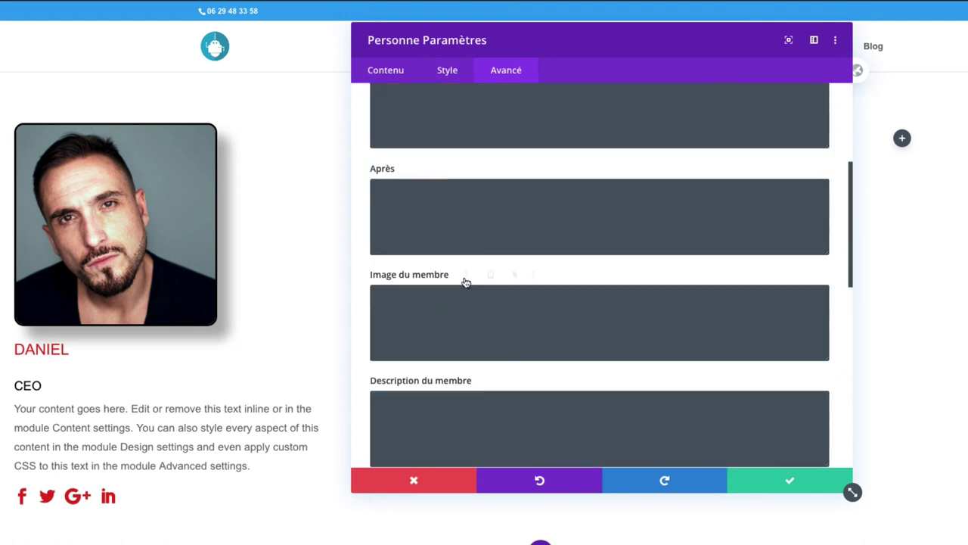
scroll(465, 277, "down", 3)
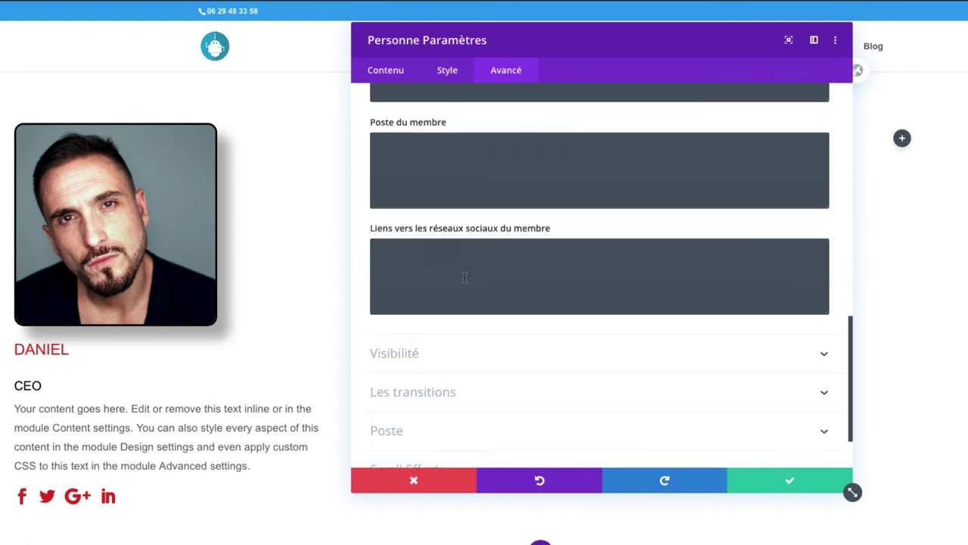
left_click(461, 355)
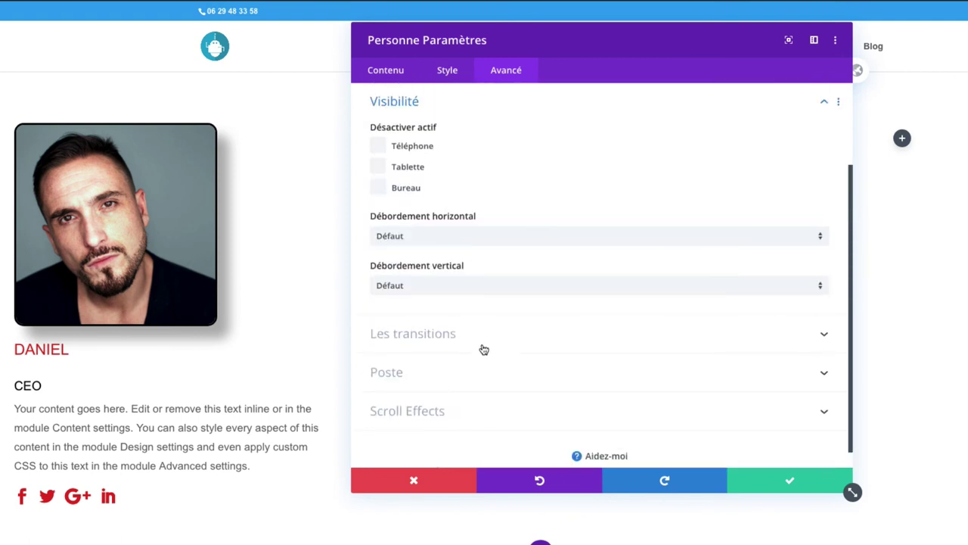
left_click(378, 146)
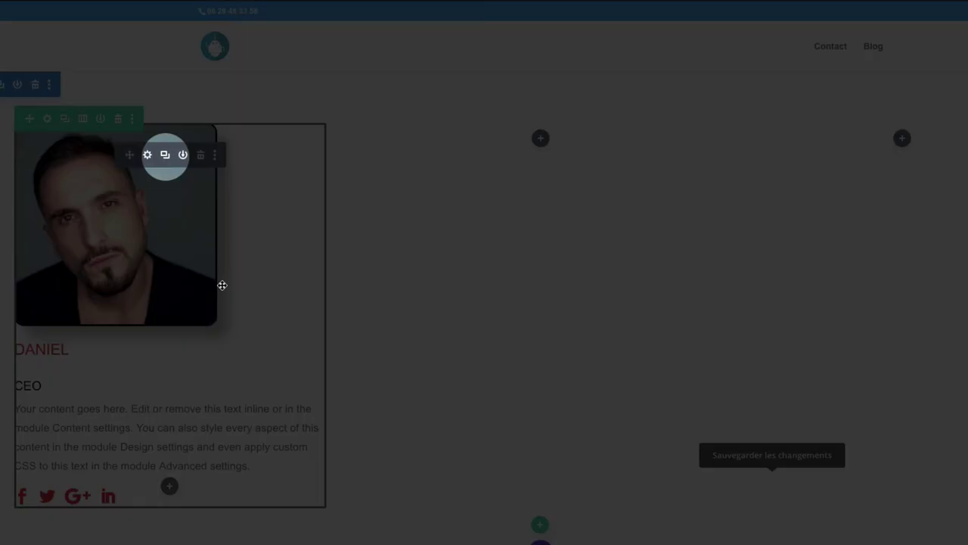
Duplicate the finished Personne module and move the copy into the row's empty second column
left_click(166, 161)
scroll(381, 401, "down", 5)
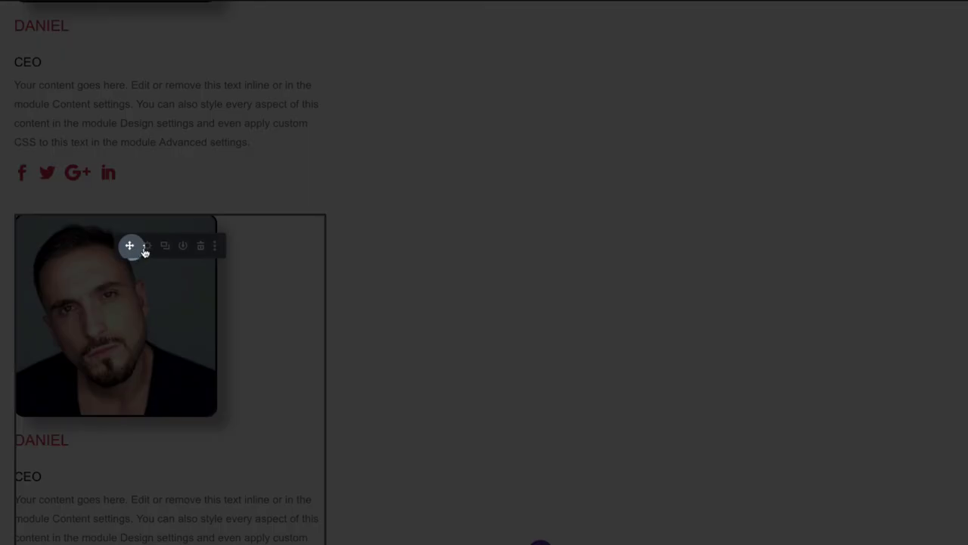
left_click_drag(129, 245, 540, 81)
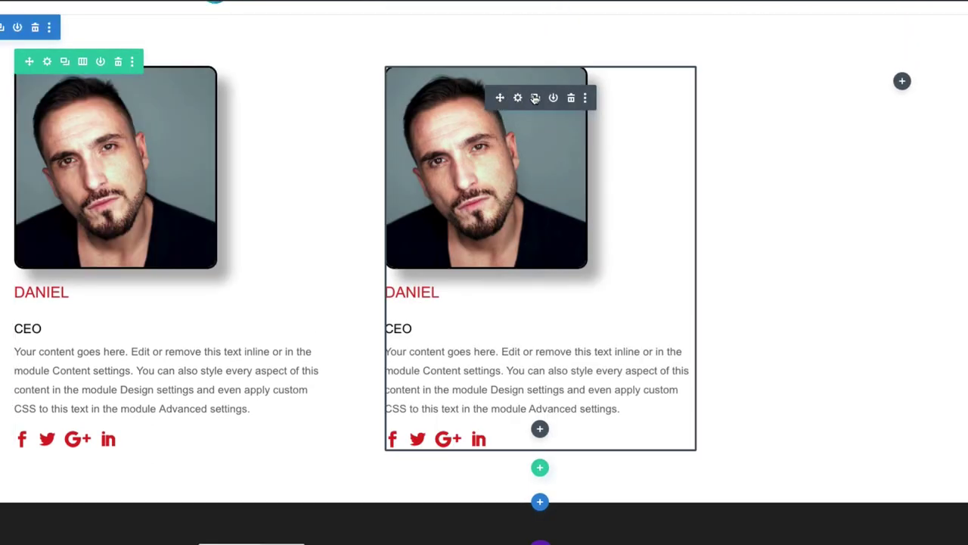
Duplicate the second column's Personne module and move the copy into the row's empty third column
left_click(535, 99)
scroll(461, 441, "down", 3)
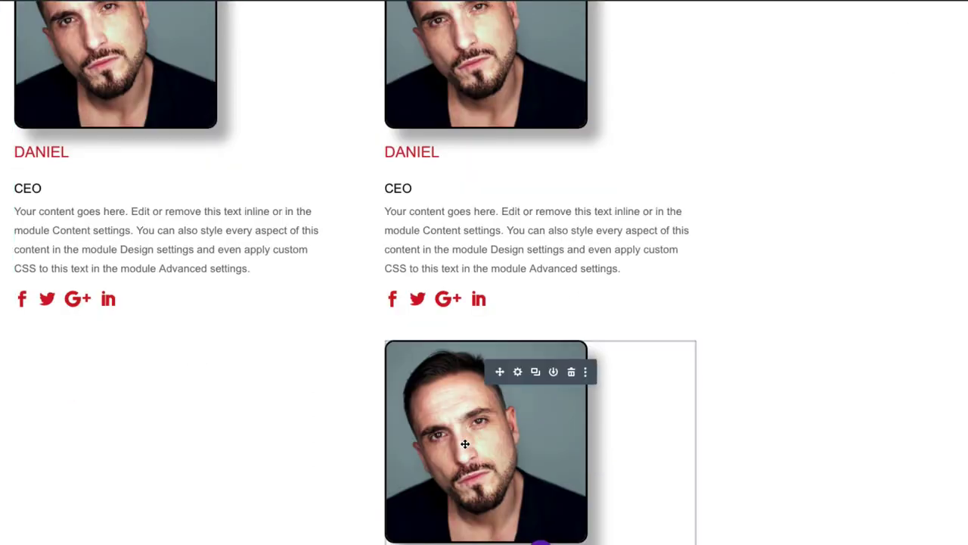
left_click_drag(501, 371, 860, 238)
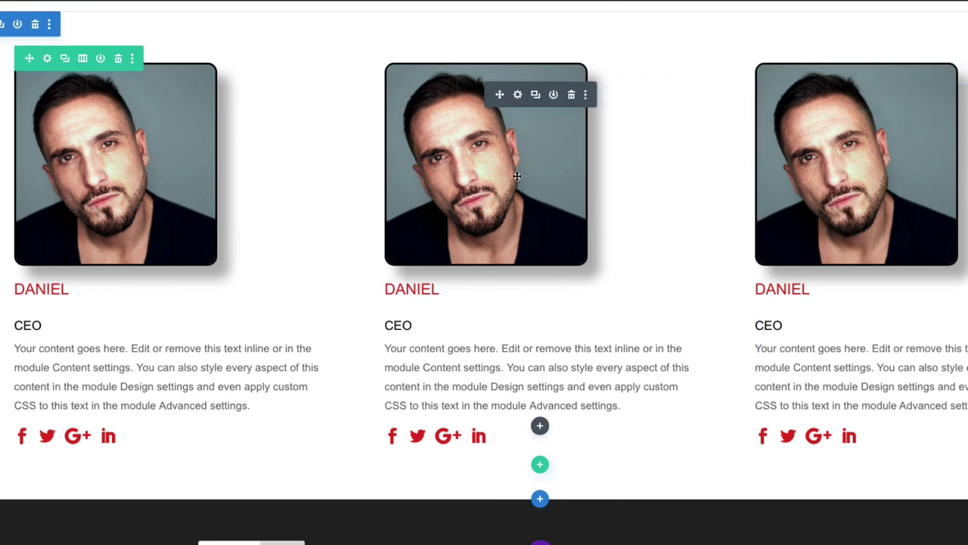
Replace the second Personne module's image with the media library portrait of the woman in the black top and save the module
left_click(518, 94)
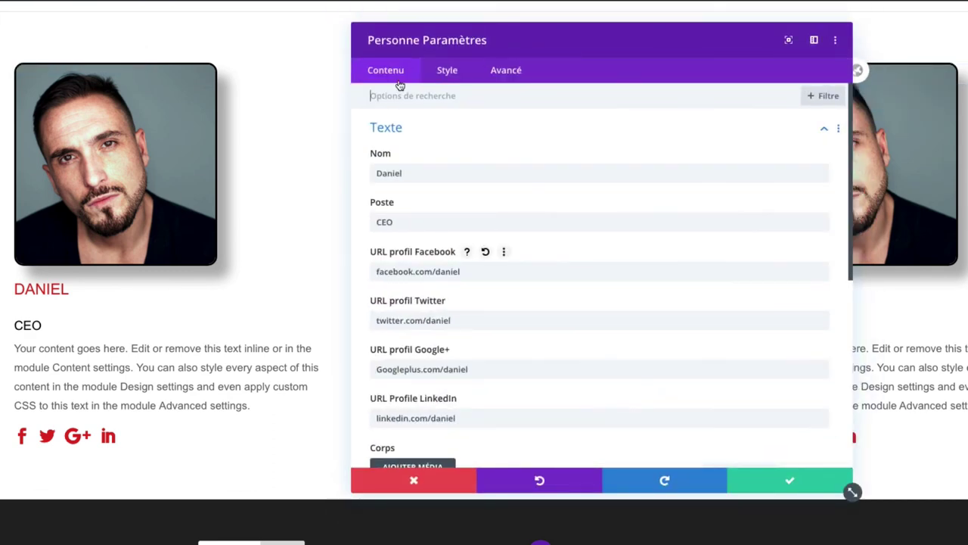
scroll(490, 300, "down", 4)
scroll(489, 298, "down", 2)
left_click(484, 281)
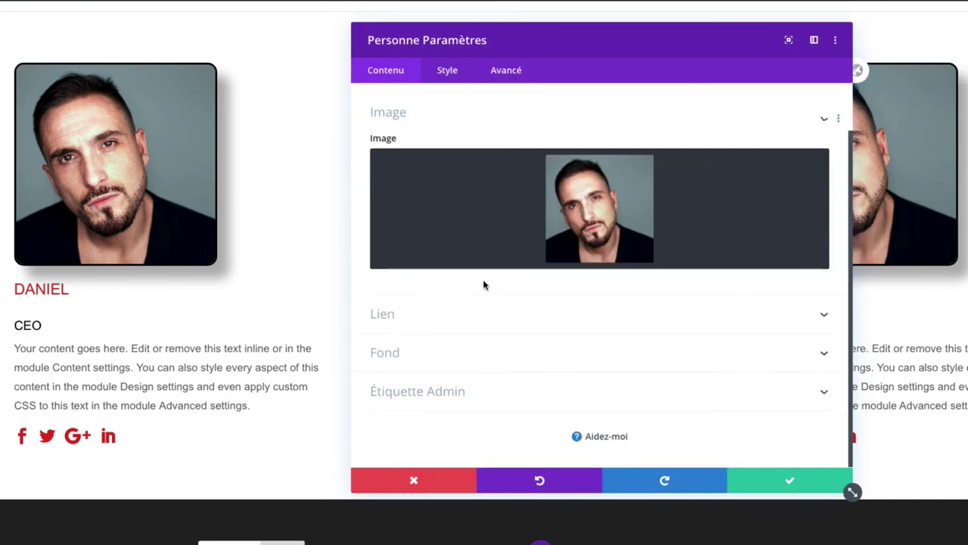
left_click(772, 172)
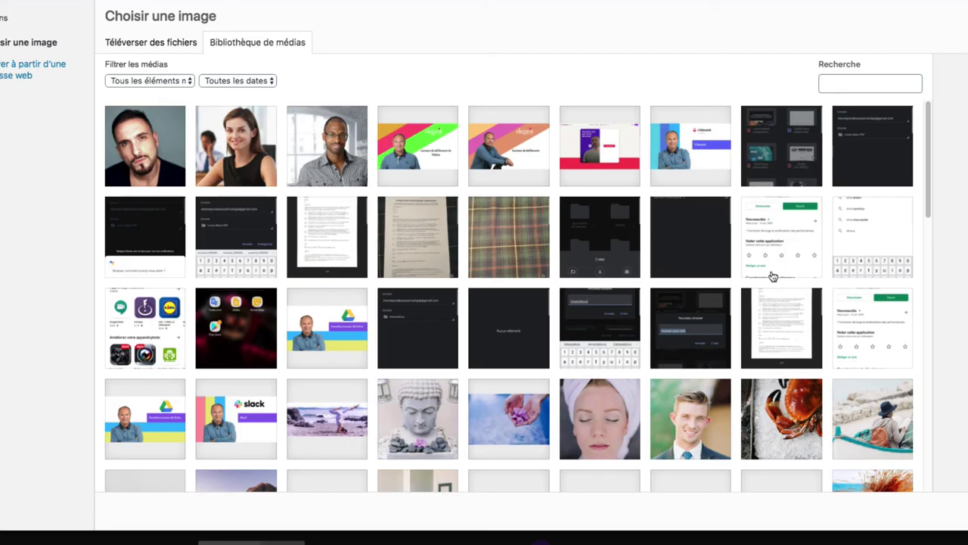
left_click(242, 150)
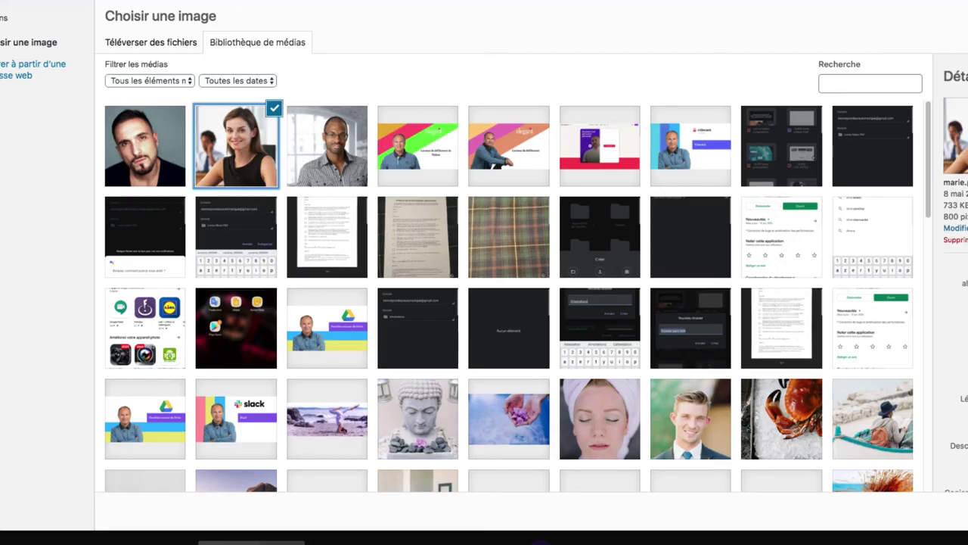
left_click(909, 511)
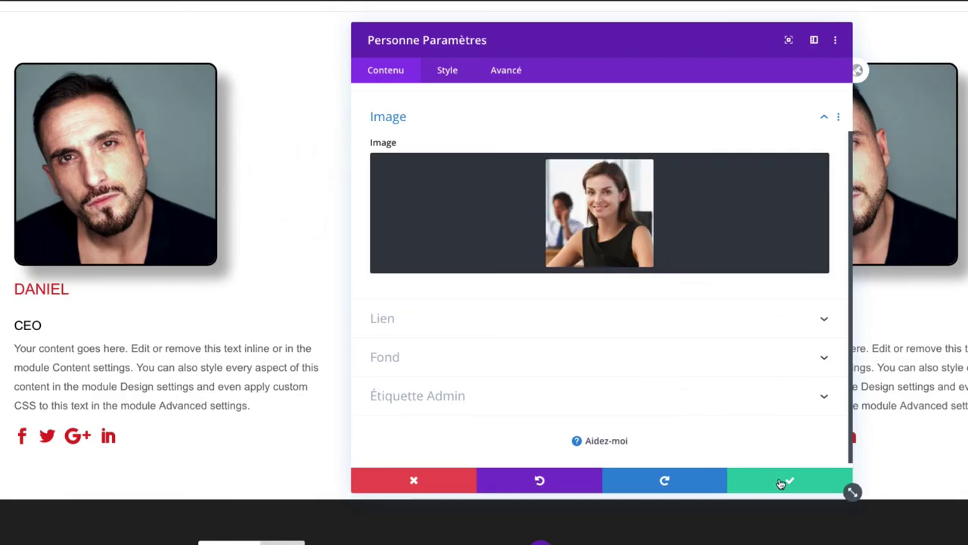
left_click(782, 483)
Replace the third Personne module's image with the media library portrait of the man in glasses and a checked shirt, and save it
left_click(890, 94)
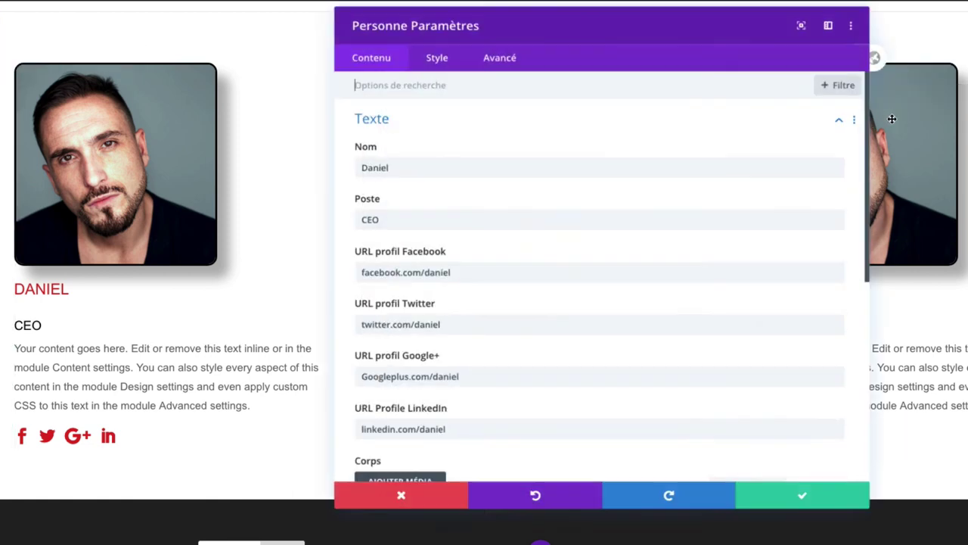
scroll(510, 244, "down", 5)
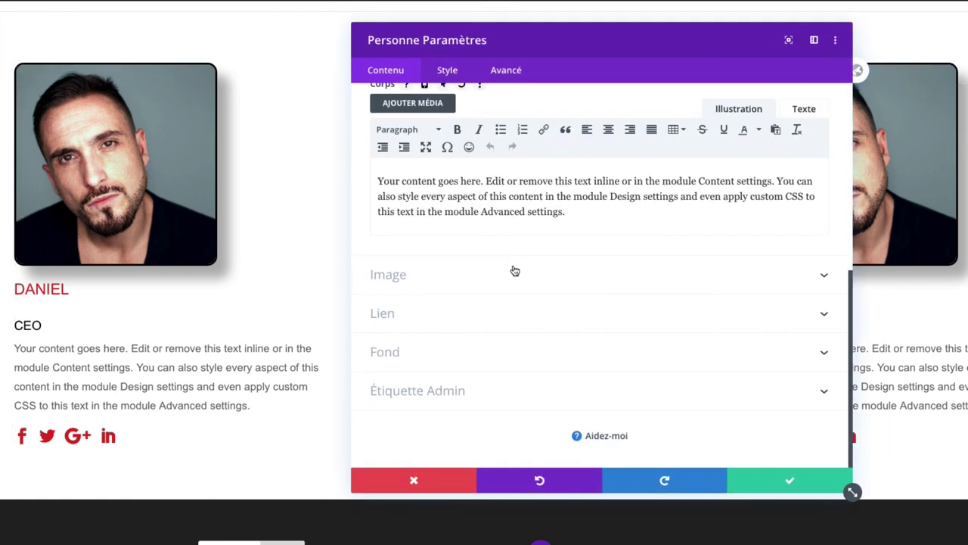
left_click(514, 274)
left_click(775, 173)
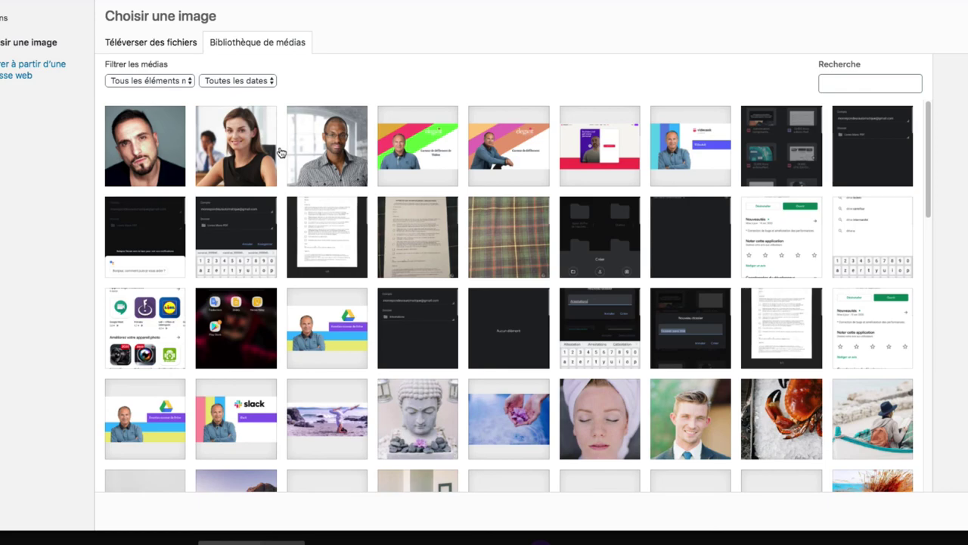
left_click(323, 150)
left_click(893, 511)
left_click(731, 431)
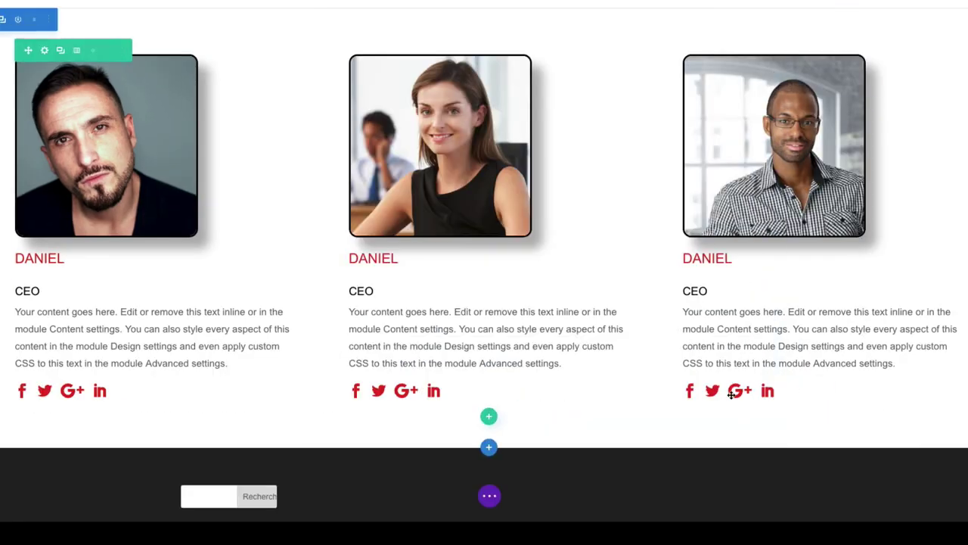
Replace the names under the third and second portraits with the corresponding team members' first names, in capitals, directly on the page
double_click(697, 258)
type("MI")
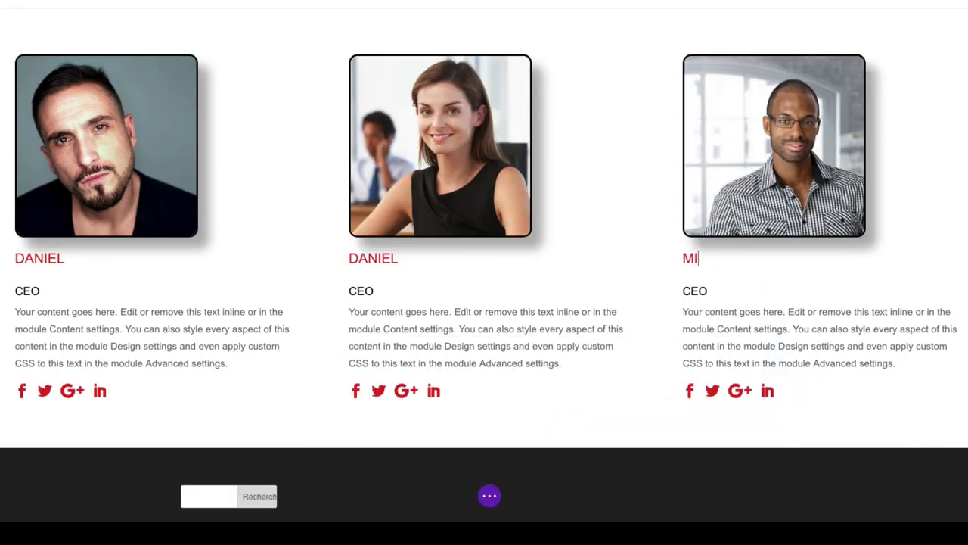
type("CHEL")
double_click(373, 257)
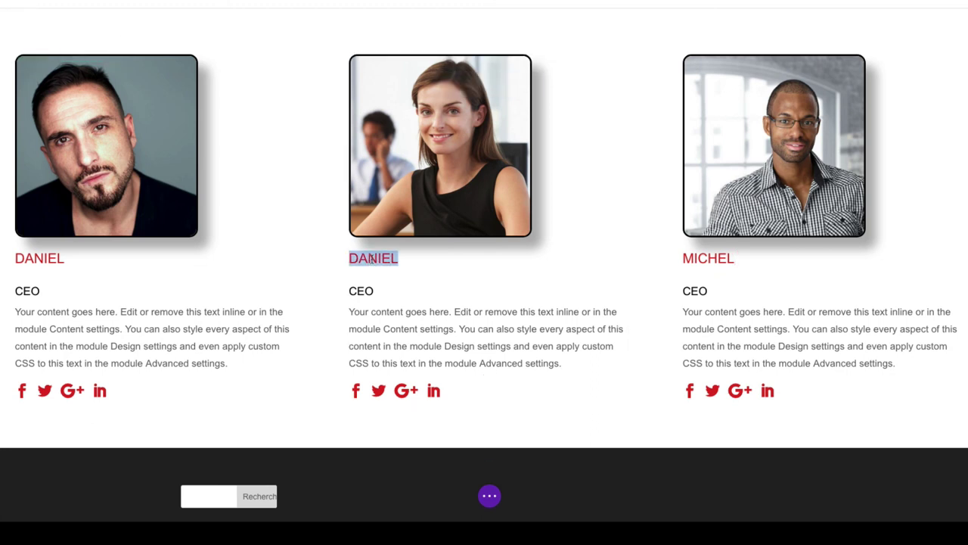
type("MAR")
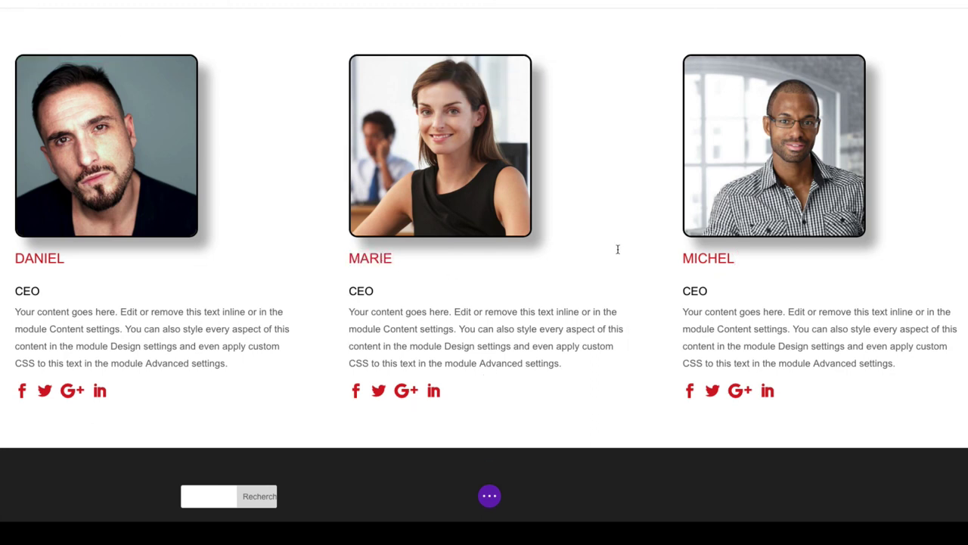